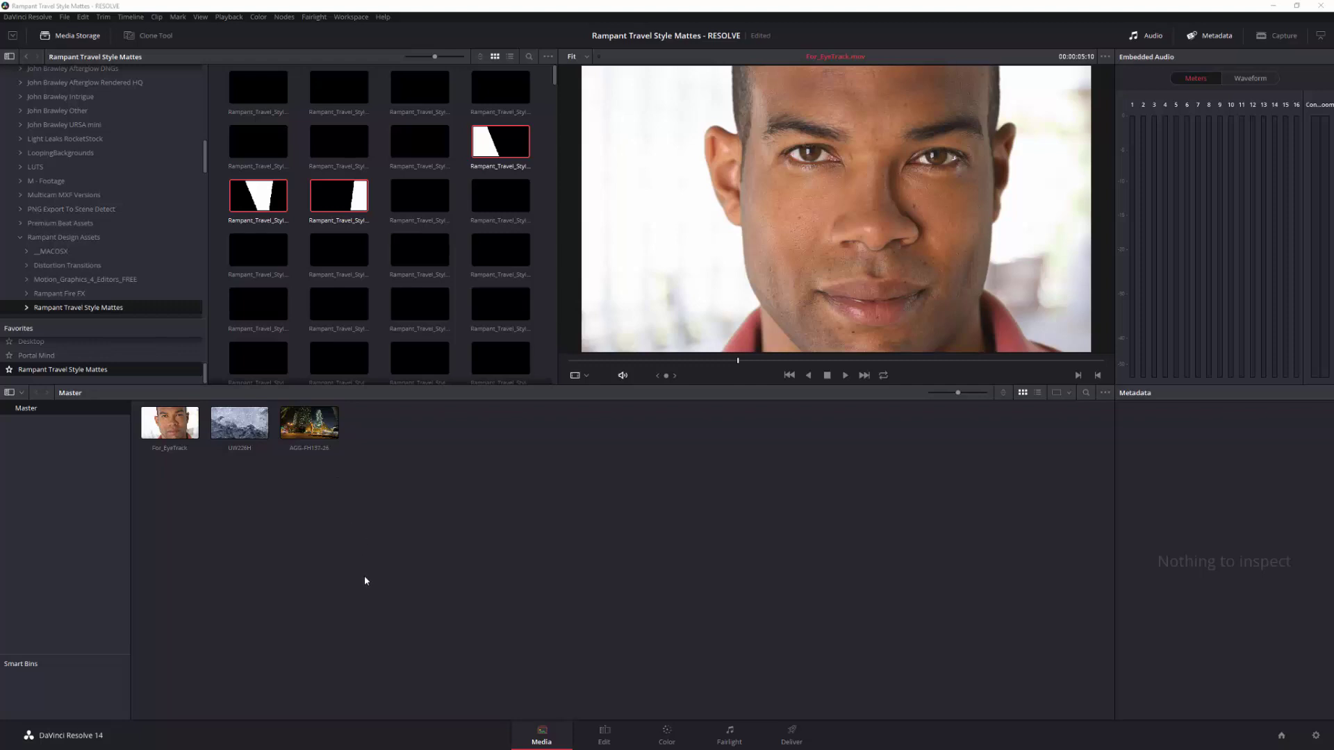
- Preview a Rampant_Travel_Style_Matte clip showing a white wedge in the viewer
{"action": "left_click", "coordinate": [436, 205]}
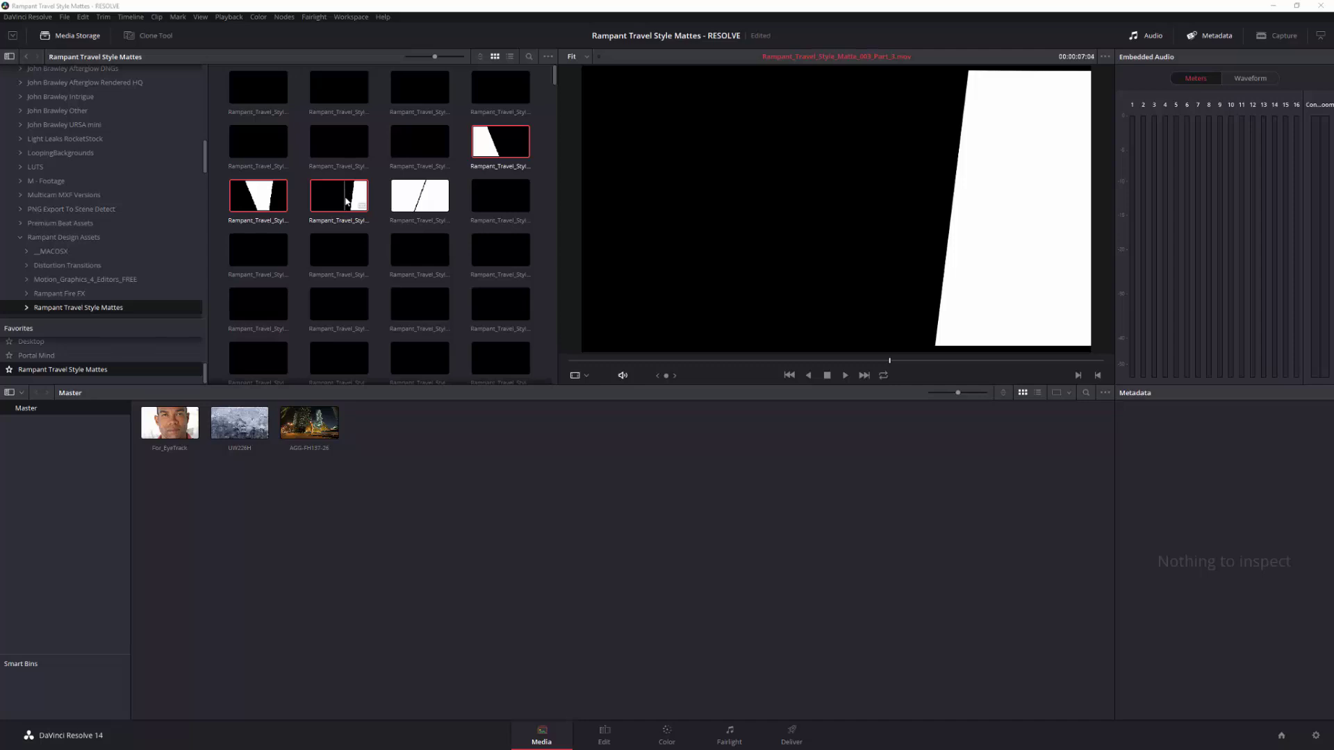
- Add the three Rampant travel mattes to the Master media pool as matte clips
{"action": "right_click", "coordinate": [345, 202]}
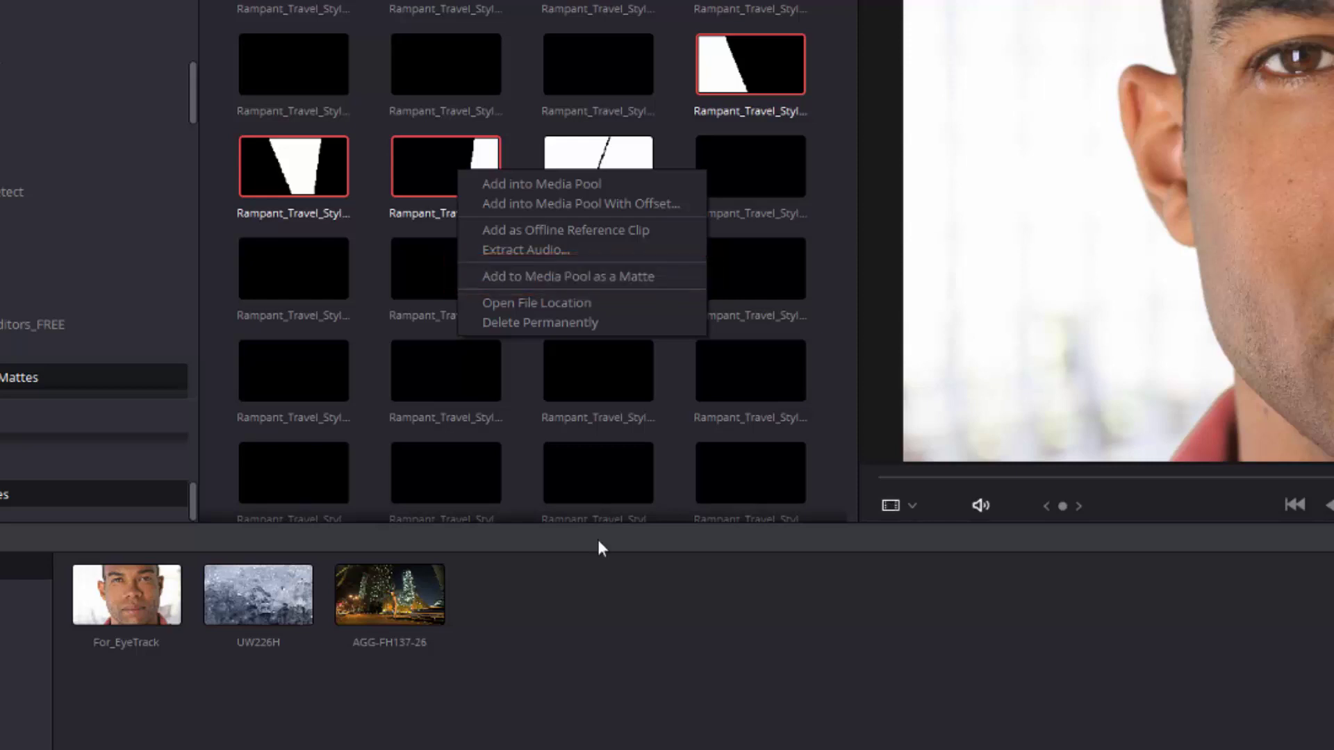
{"action": "left_click", "coordinate": [563, 741]}
{"action": "left_click", "coordinate": [393, 611]}
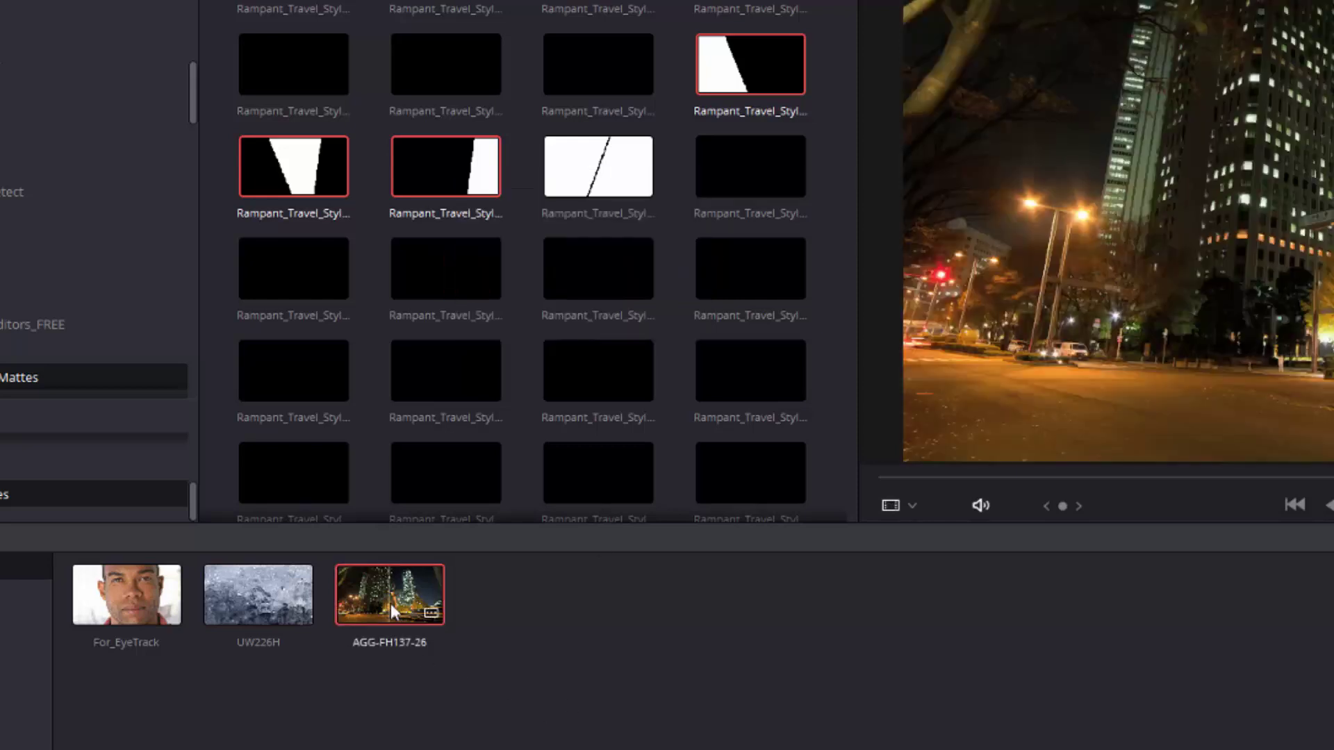
{"action": "right_click", "coordinate": [421, 181]}
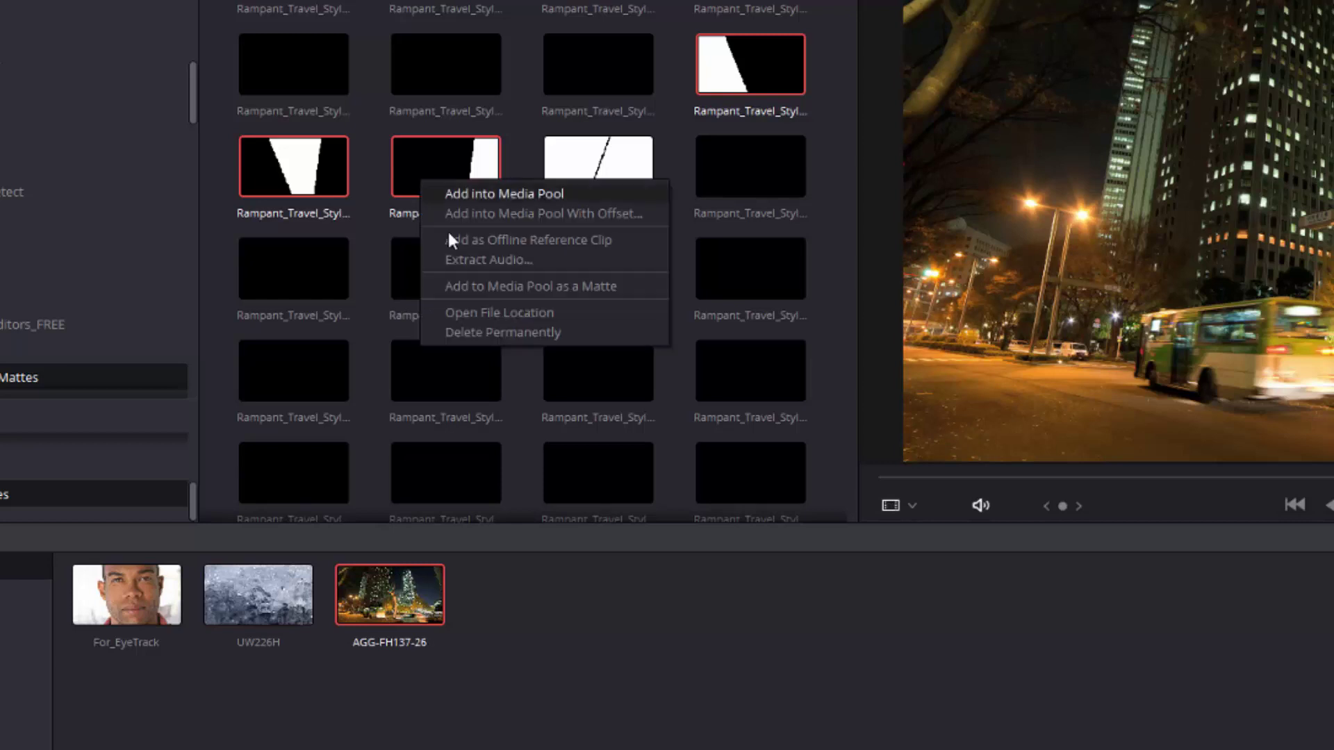
{"action": "left_click", "coordinate": [553, 289]}
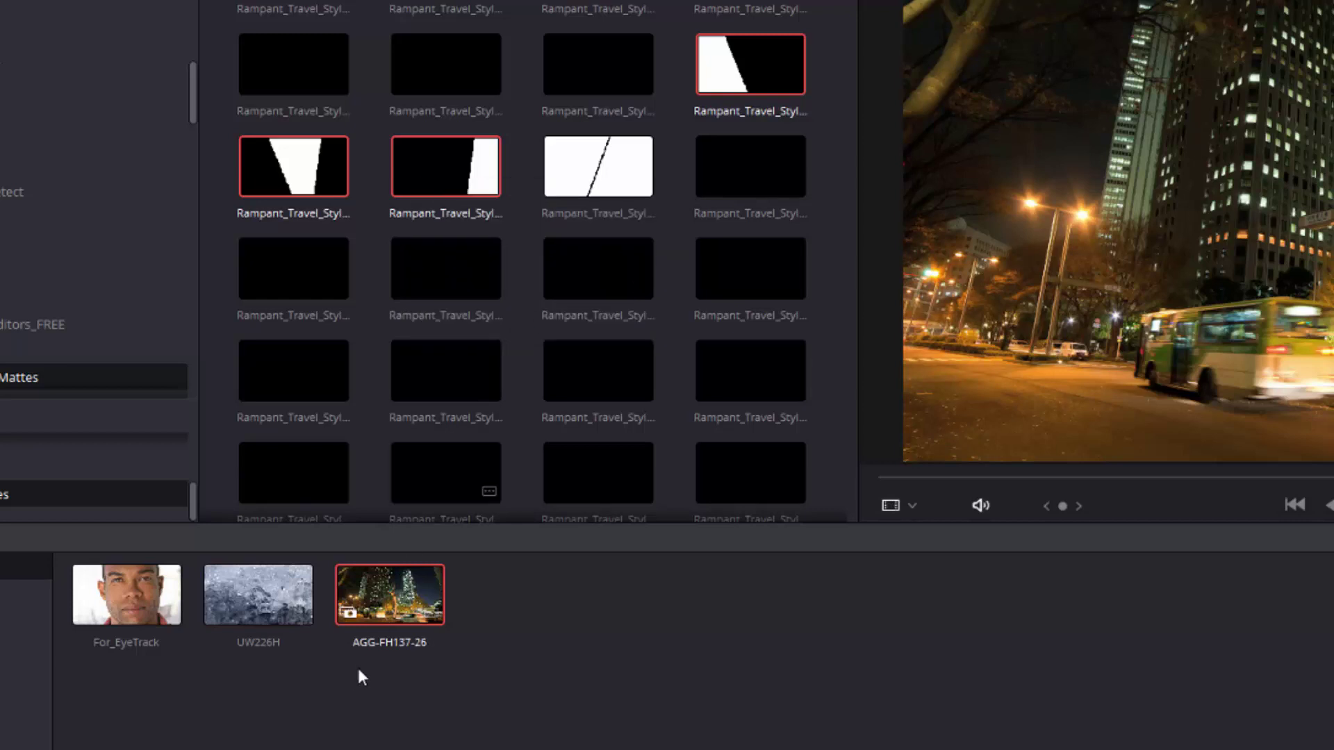
{"action": "left_click", "coordinate": [347, 620]}
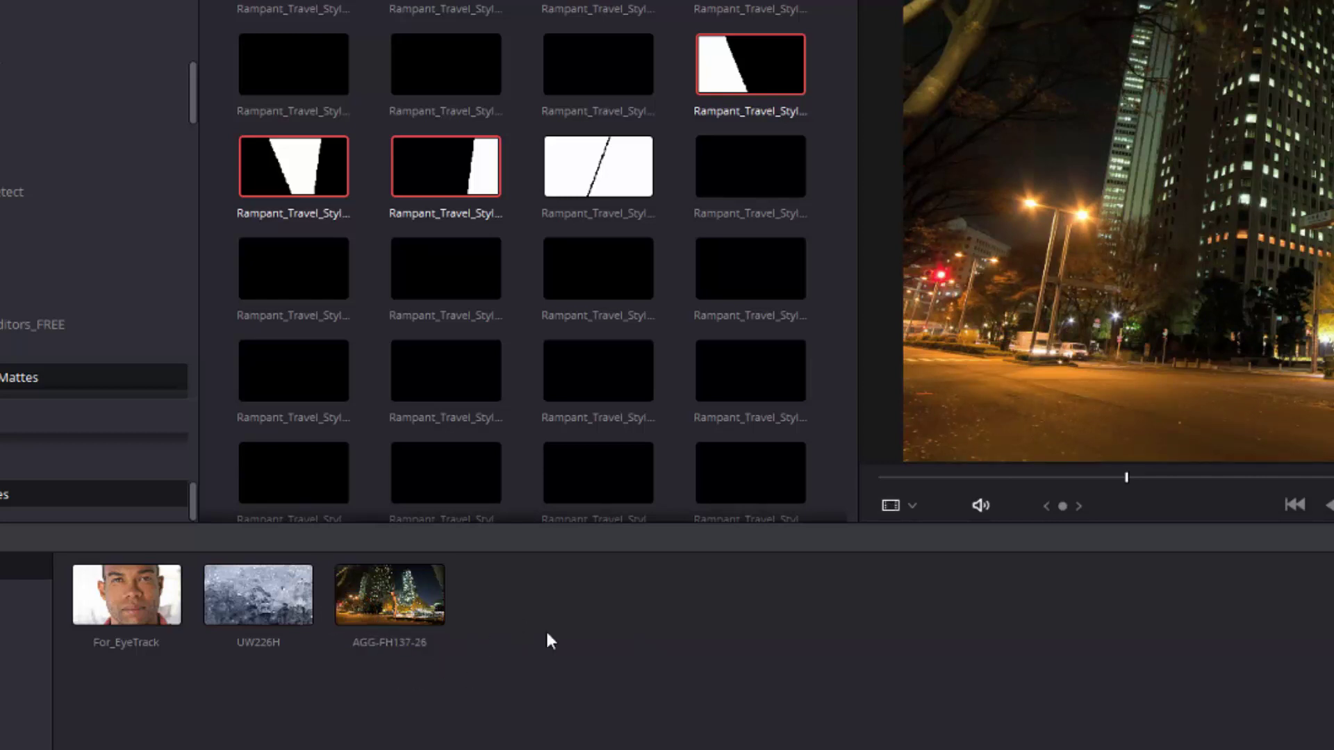
{"action": "right_click", "coordinate": [443, 168]}
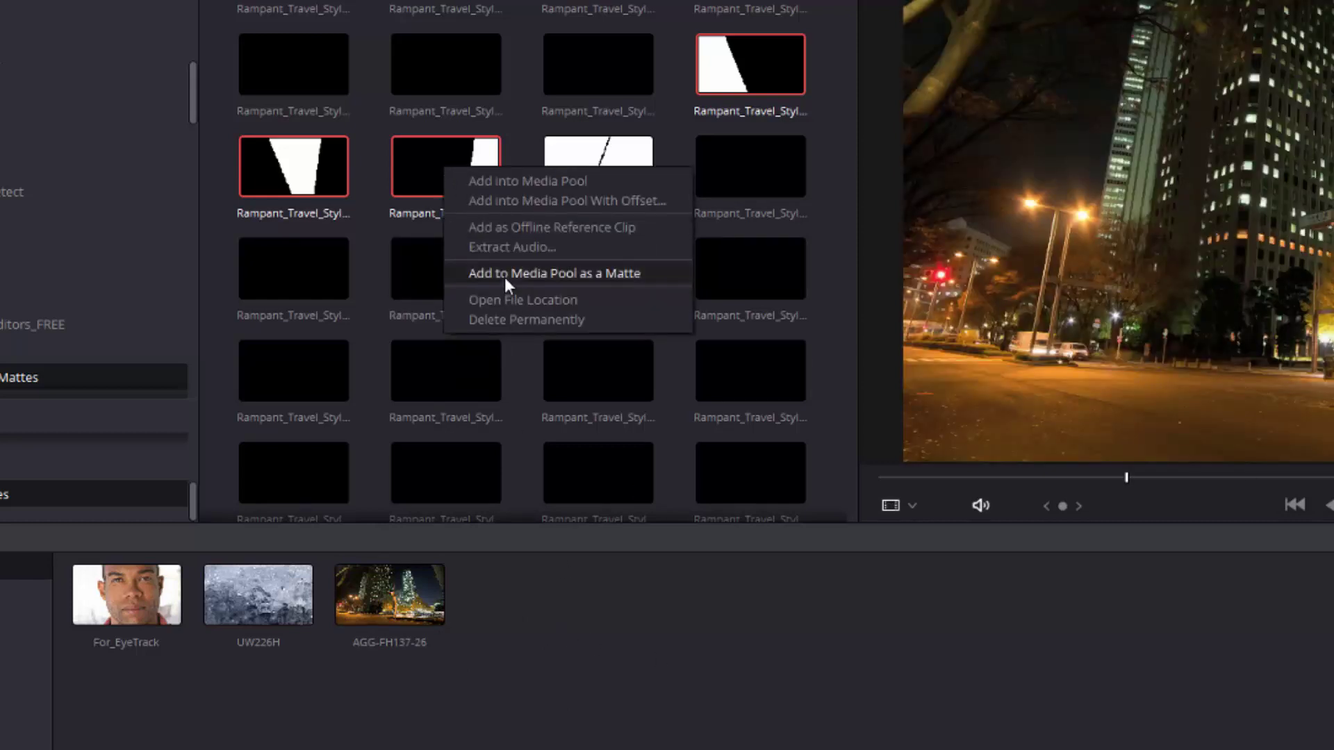
{"action": "left_click", "coordinate": [617, 274]}
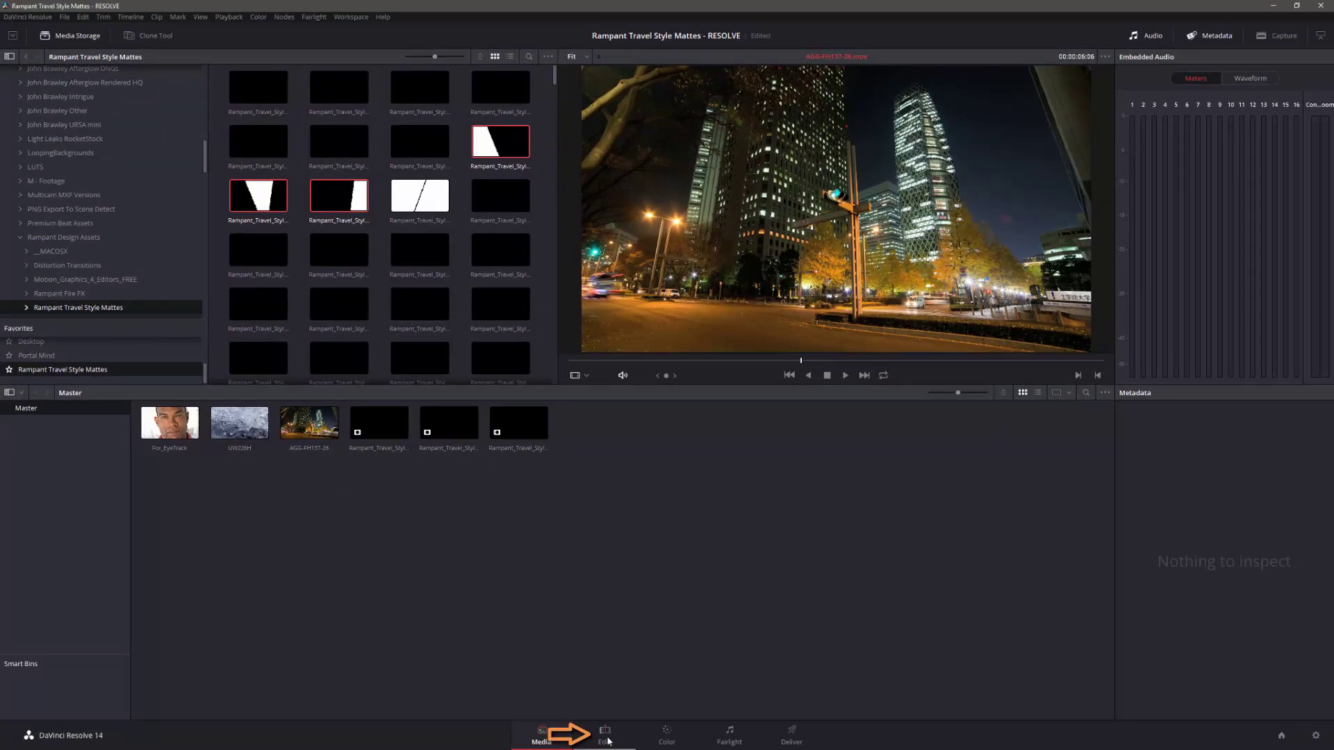
- Place UW226H on V1, AGG-FH137-26 on V2 and For_EyeTrack on V3, trimming all to end together
{"action": "left_click", "coordinate": [605, 739]}
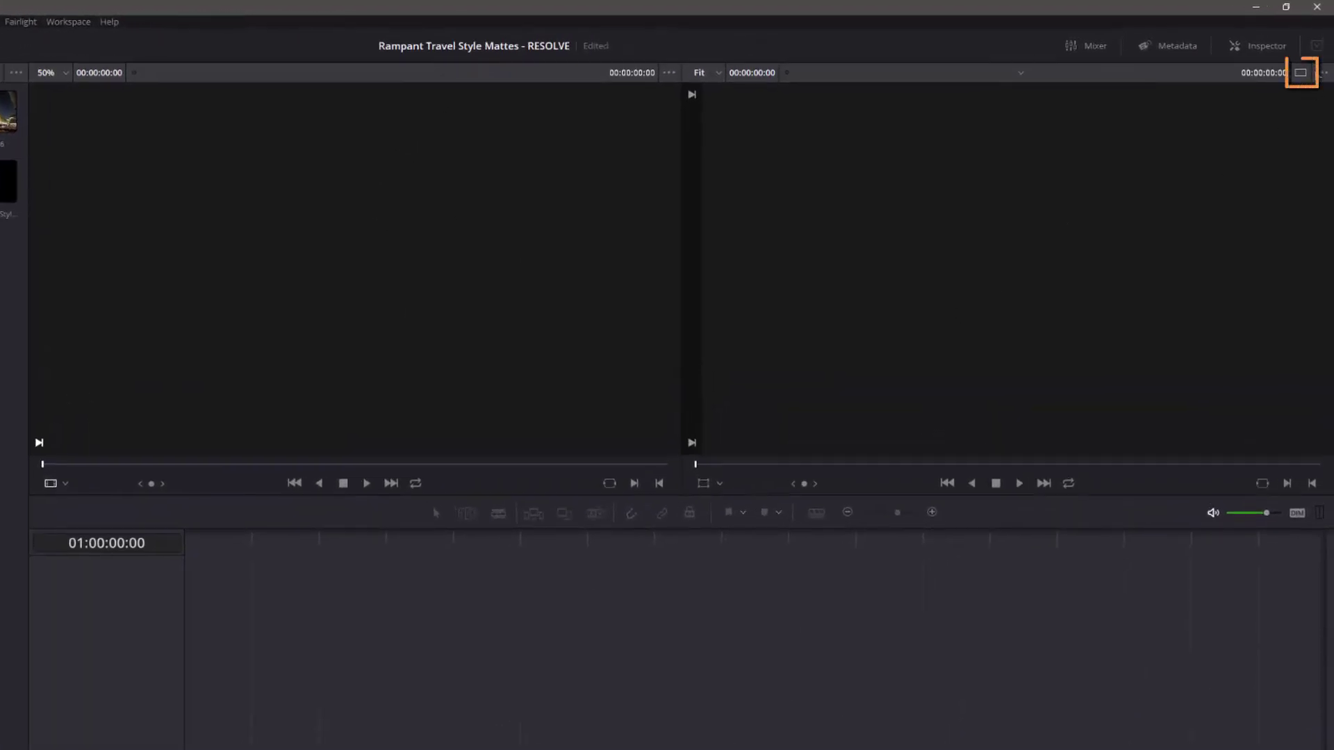
{"action": "left_click", "coordinate": [1301, 74]}
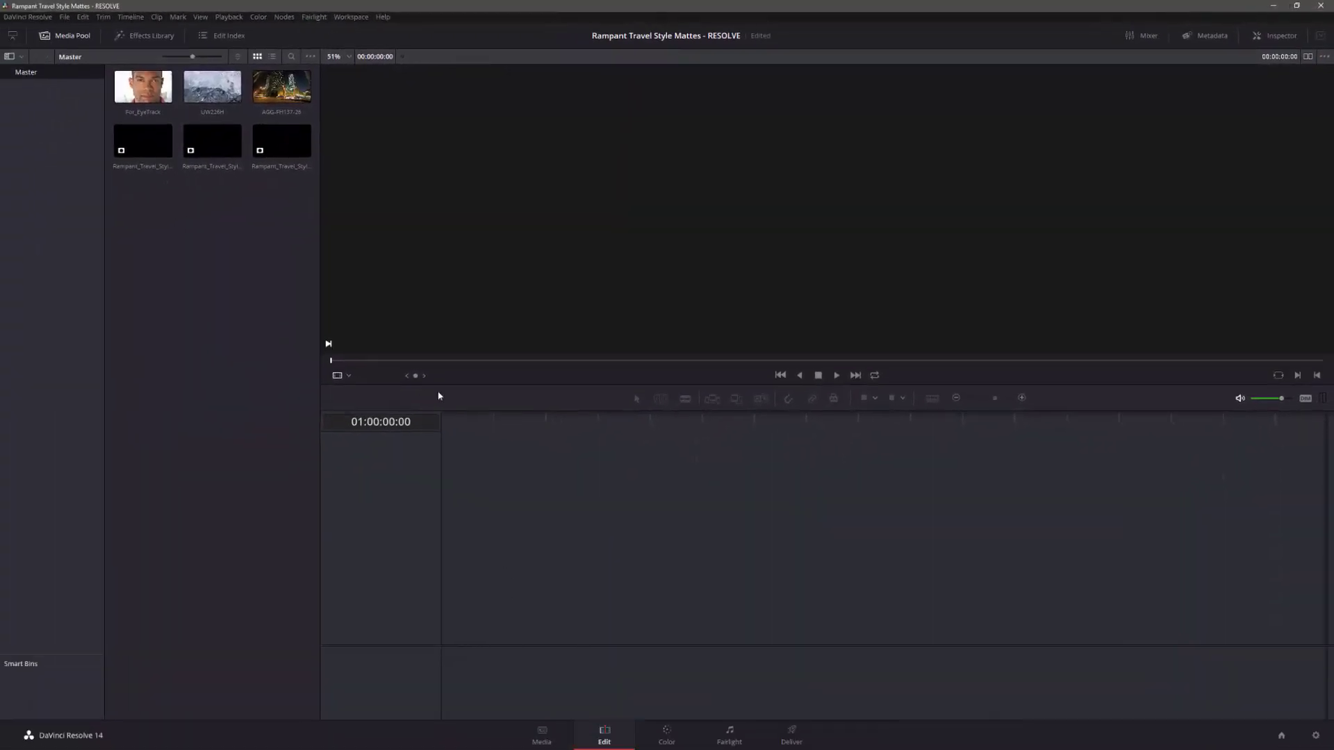
{"action": "left_click", "coordinate": [212, 87]}
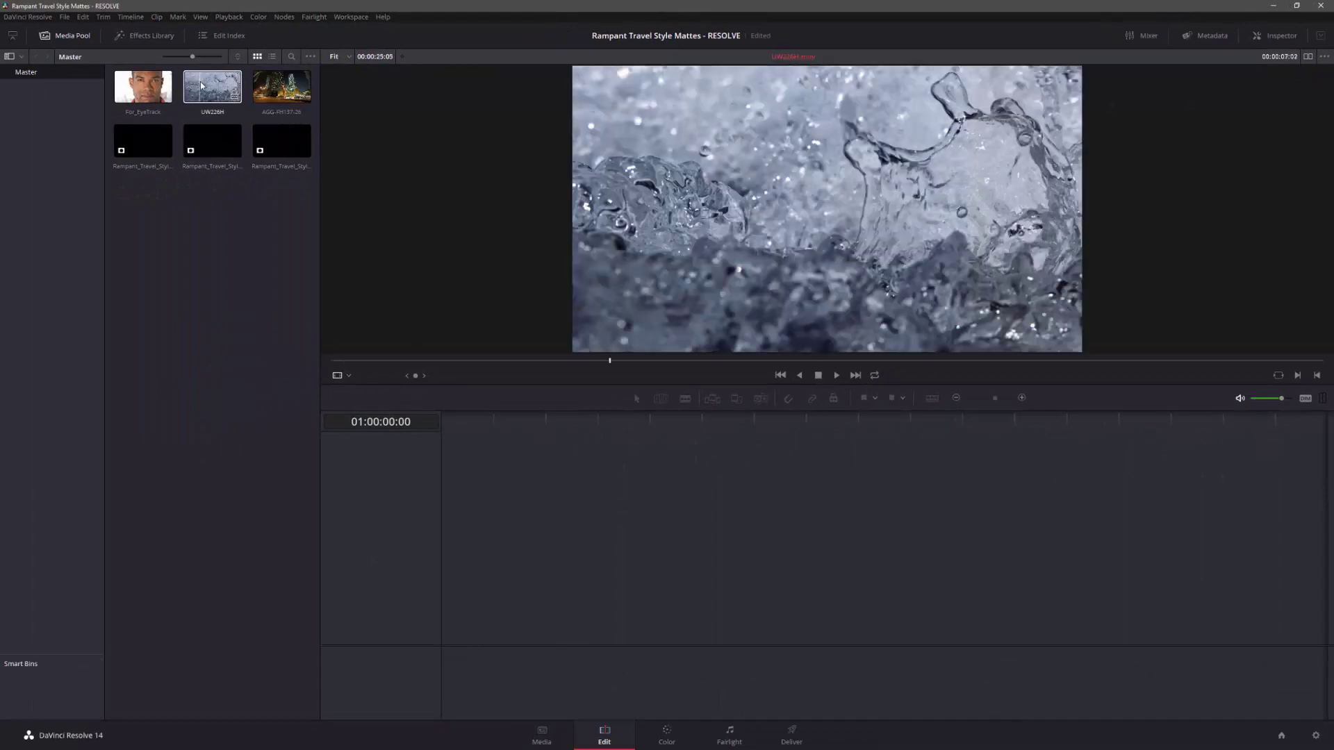
{"action": "left_click_drag", "start_coordinate": [212, 87], "coordinate": [433, 627]}
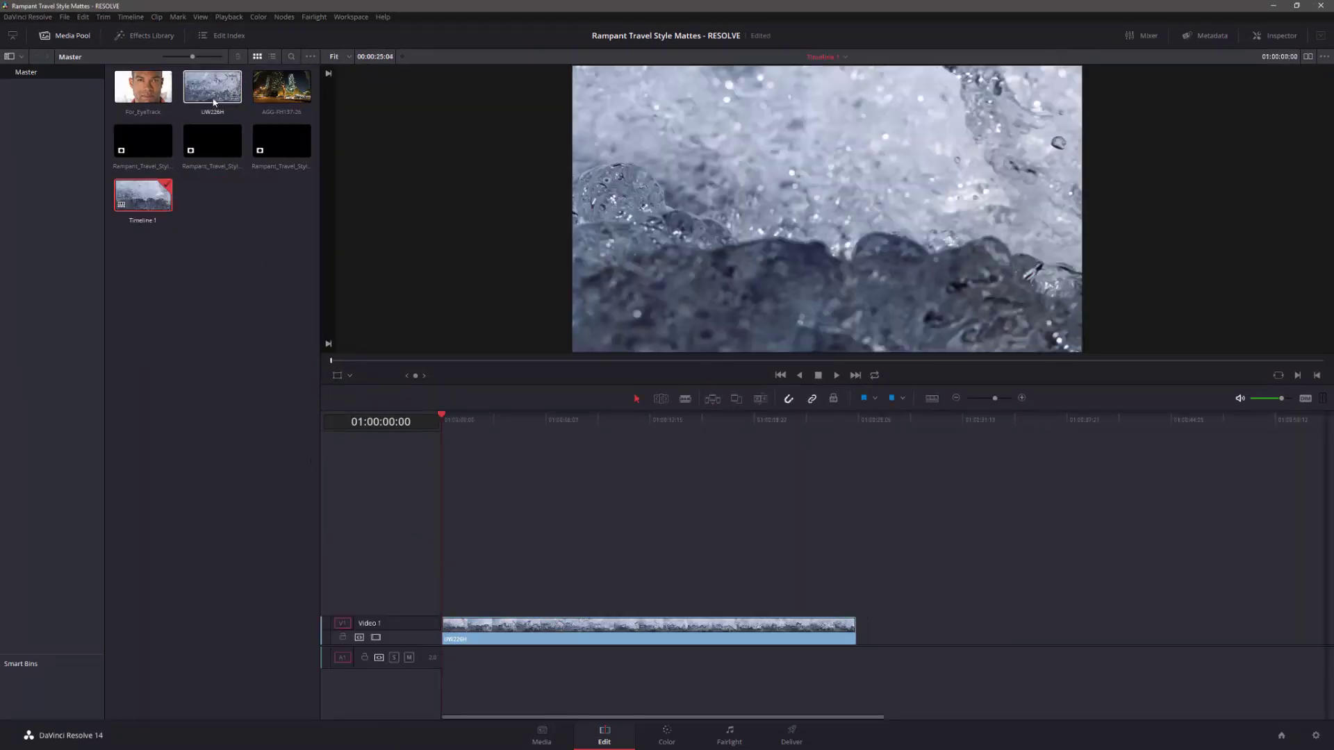
{"action": "left_click_drag", "start_coordinate": [289, 90], "coordinate": [445, 609]}
{"action": "left_click_drag", "start_coordinate": [144, 85], "coordinate": [444, 569]}
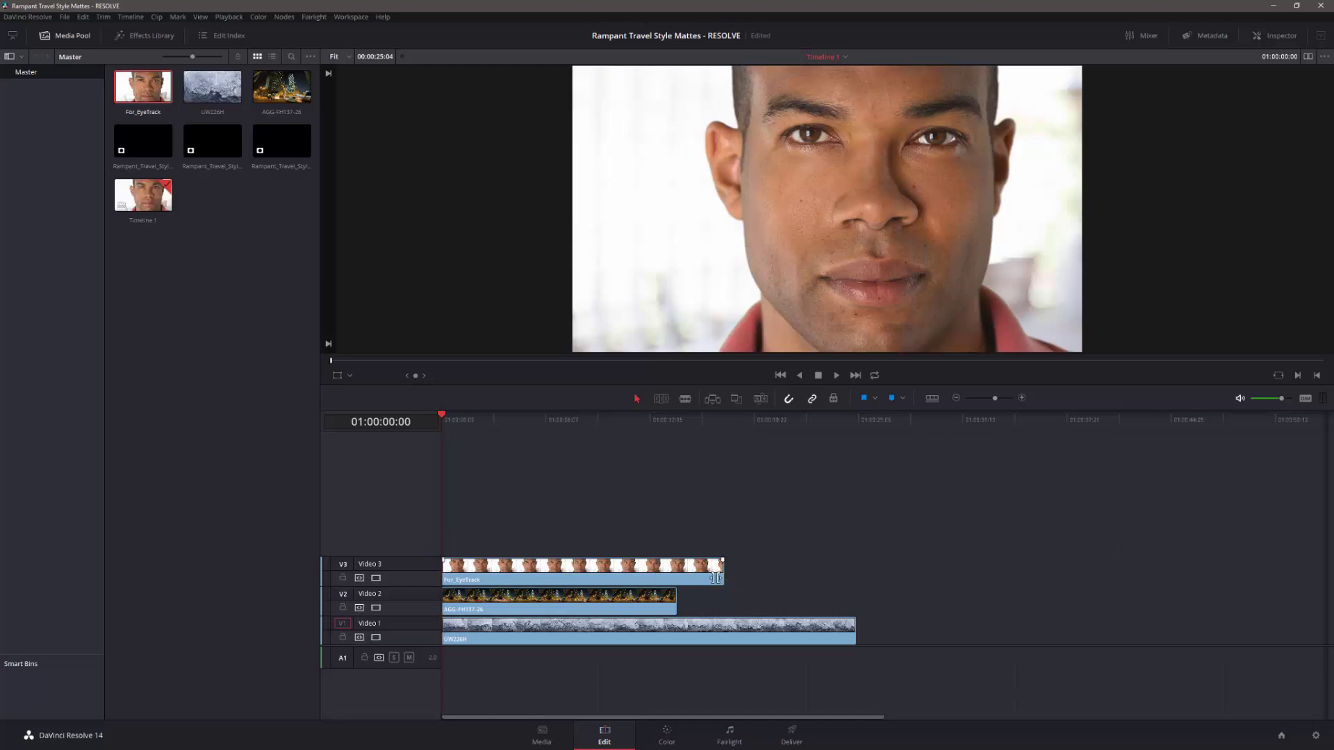
{"action": "left_click_drag", "start_coordinate": [723, 576], "coordinate": [678, 578]}
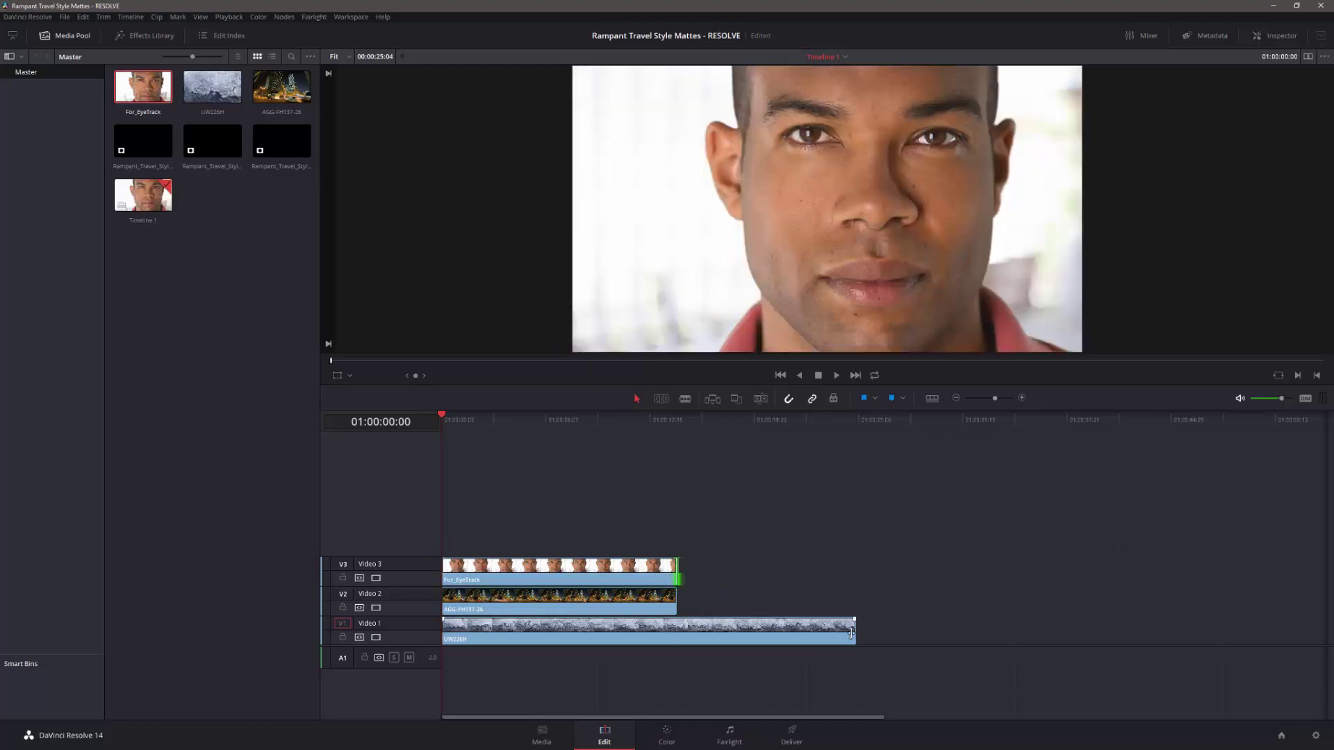
{"action": "left_click_drag", "start_coordinate": [853, 636], "coordinate": [677, 636]}
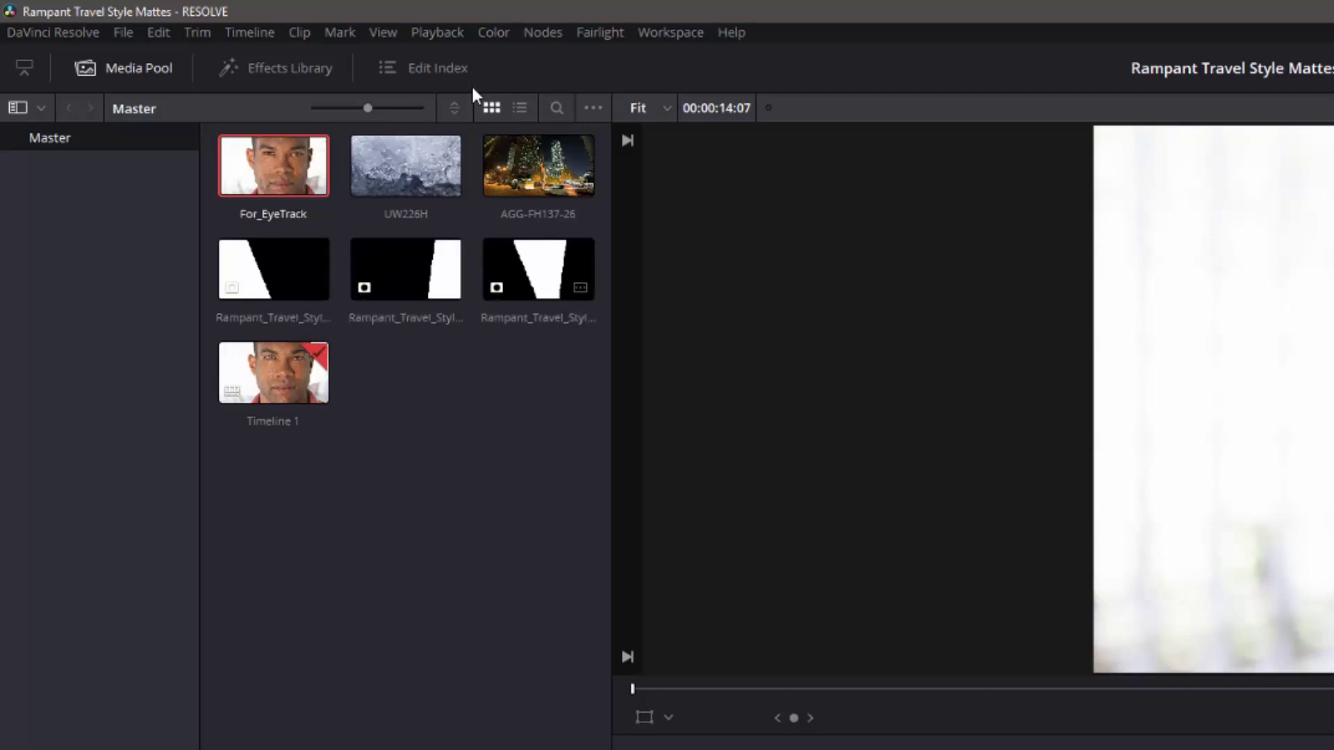
- Check clip names in list view, then resize media pool thumbnails to distinguish the matte clips
{"action": "left_click", "coordinate": [522, 109]}
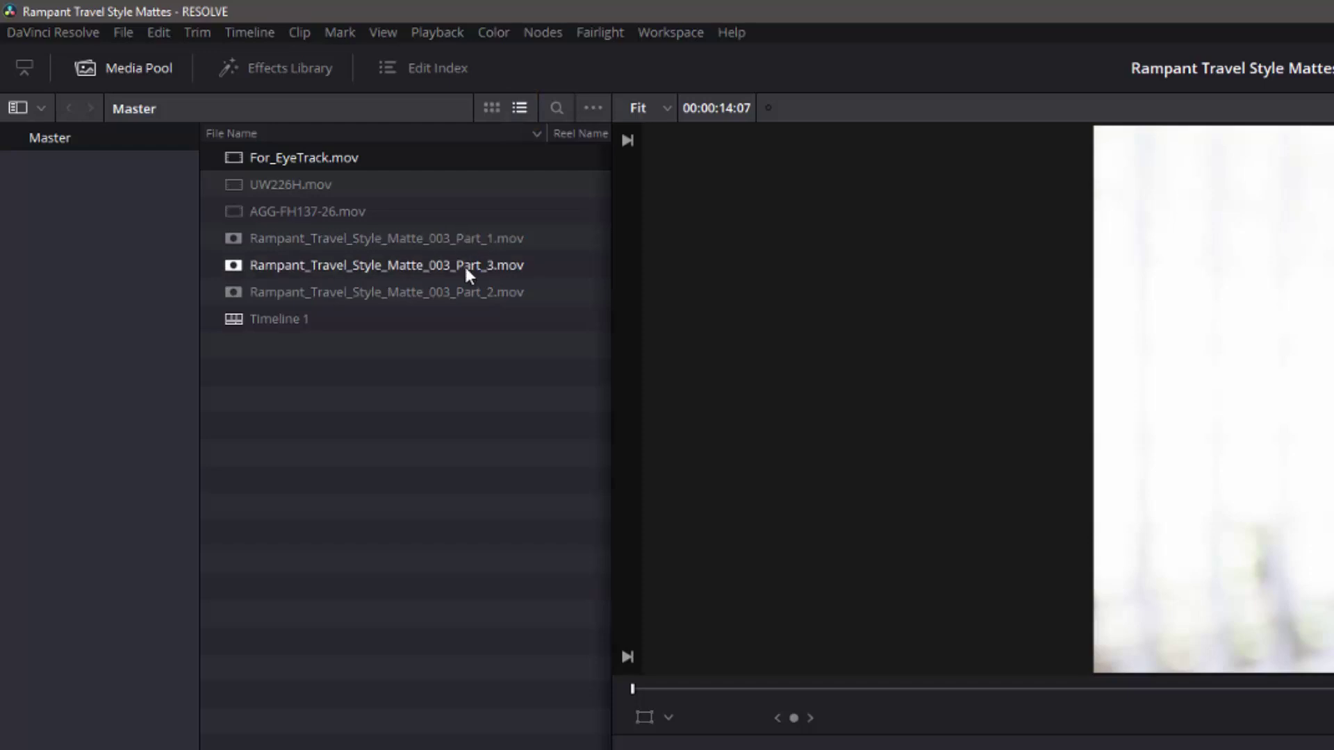
{"action": "left_click", "coordinate": [491, 107]}
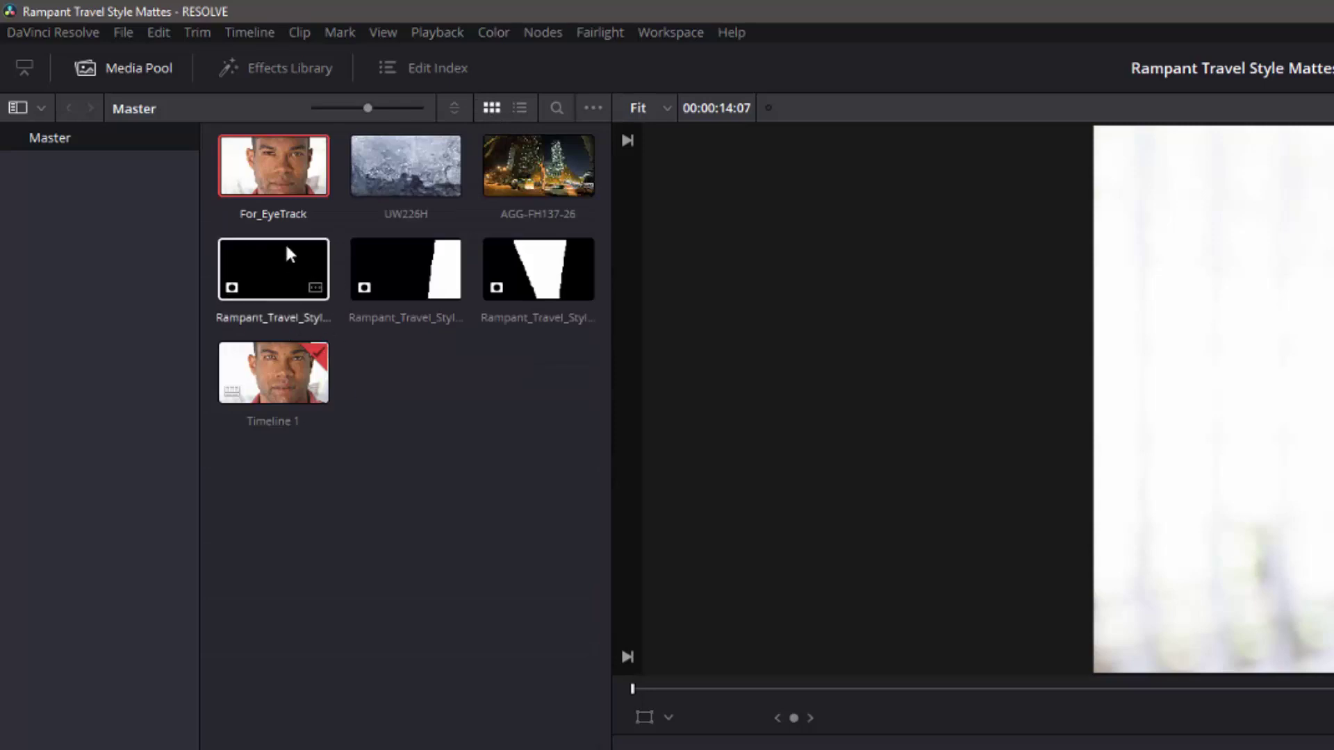
{"action": "left_click_drag", "start_coordinate": [367, 109], "coordinate": [422, 108]}
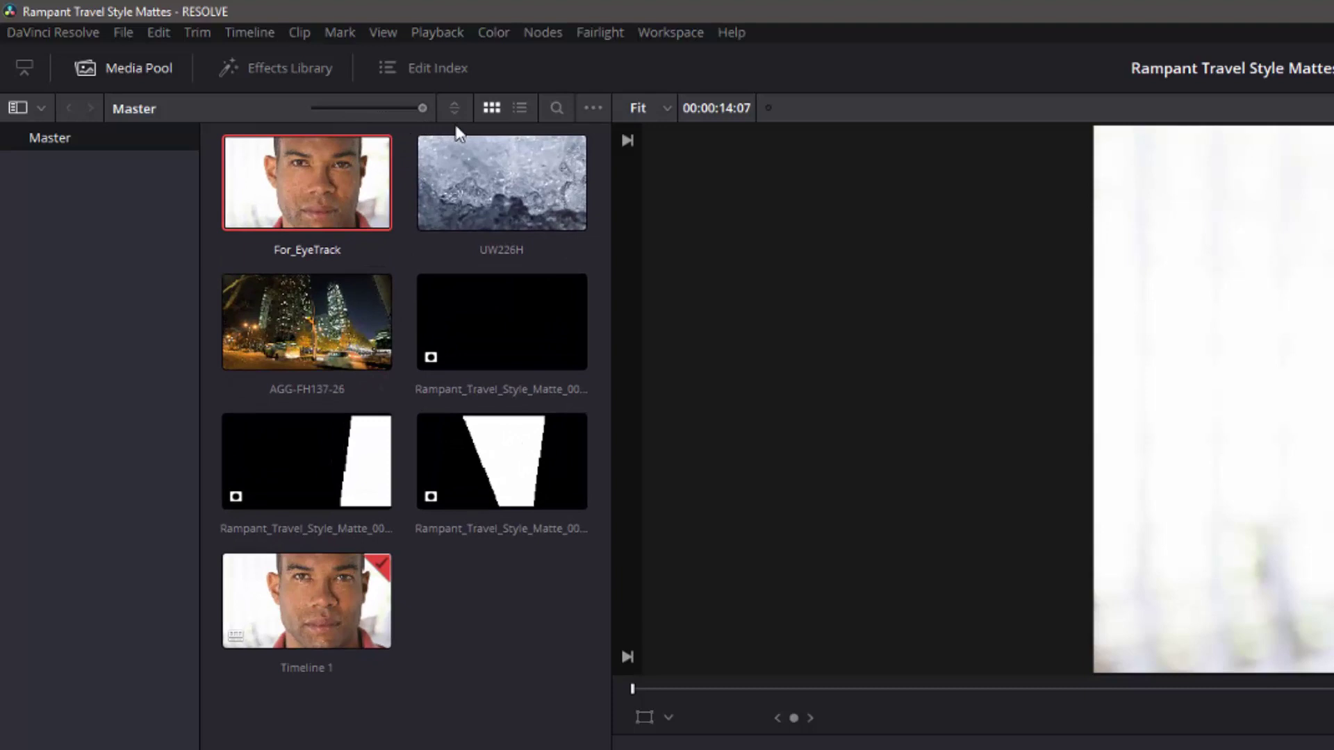
{"action": "left_click_drag", "start_coordinate": [420, 108], "coordinate": [464, 228]}
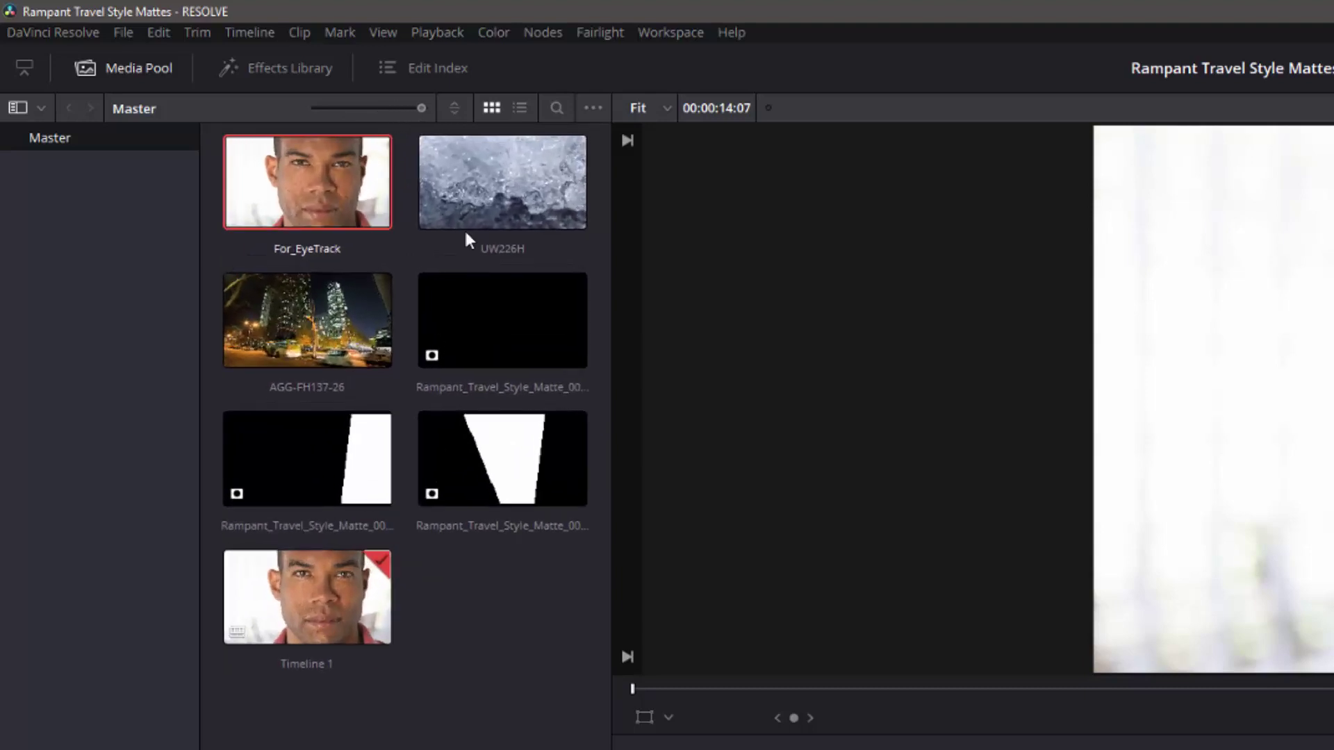
{"action": "left_click", "coordinate": [533, 387]}
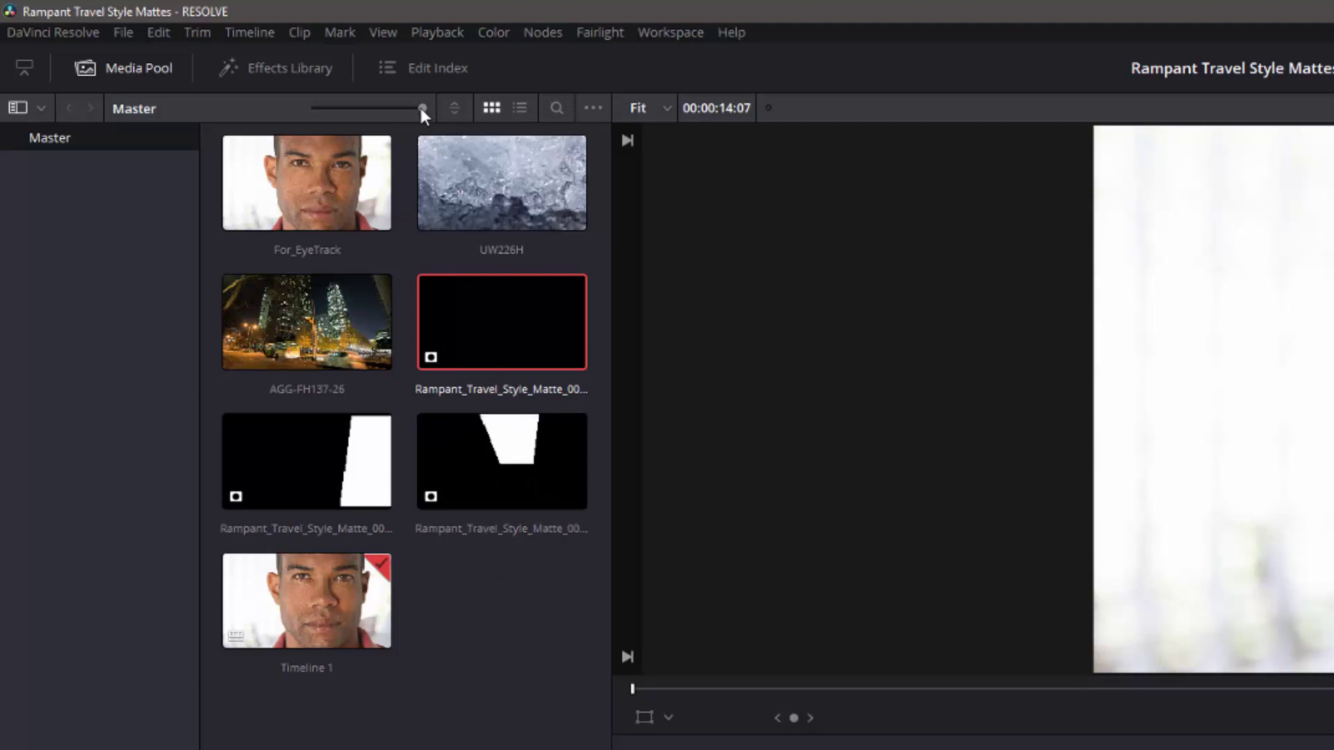
{"action": "left_click_drag", "start_coordinate": [418, 107], "coordinate": [370, 108]}
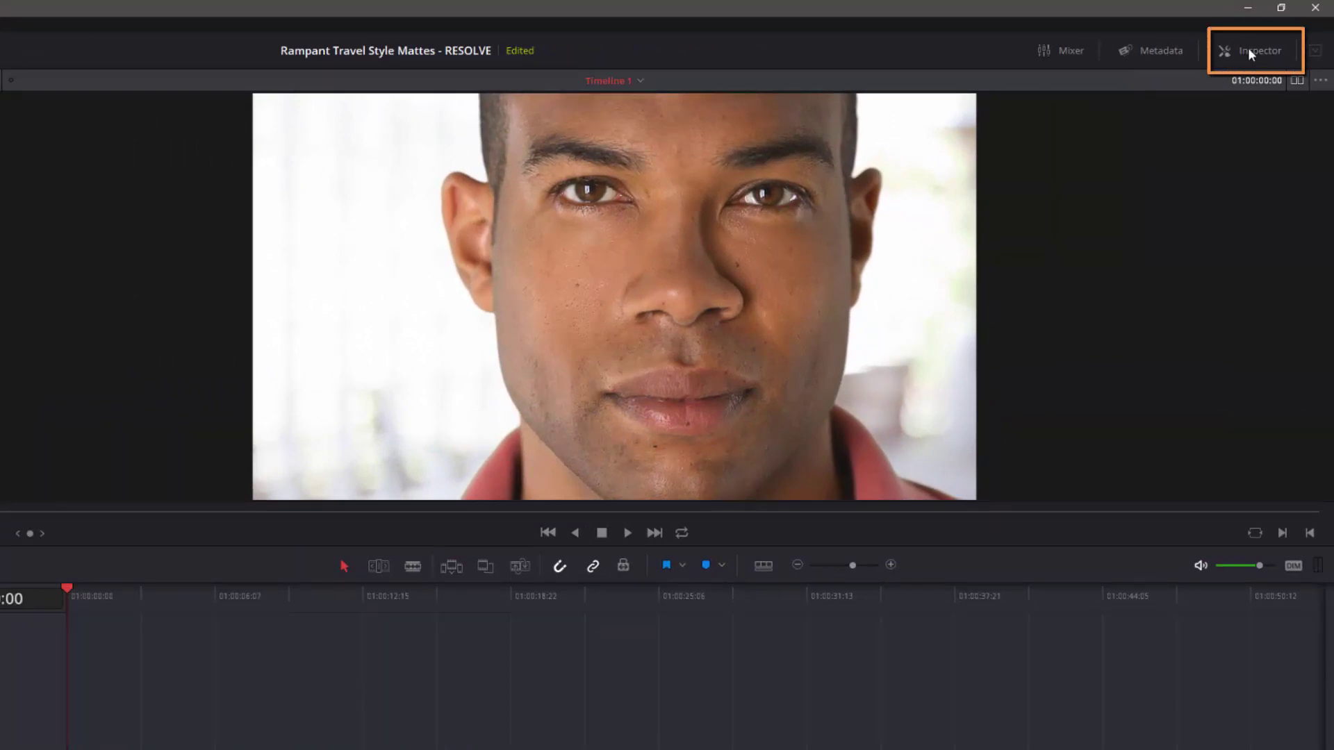
- Set For_EyeTrack's Inspector Position X to -563 and nest it as compound clip LEFT
{"action": "left_click", "coordinate": [1247, 50]}
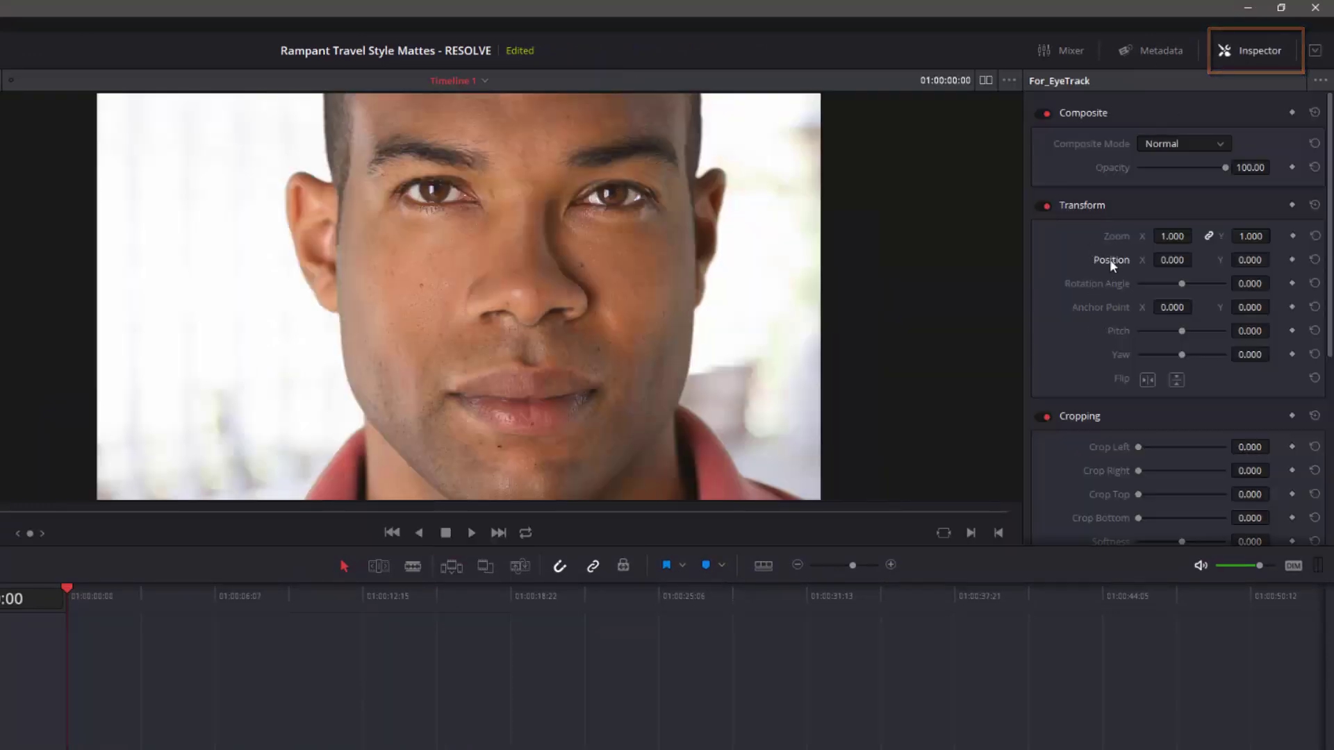
{"action": "mouse_move", "coordinate": [1173, 261]}
{"action": "left_mouse_down"}
{"action": "mouse_move", "coordinate": [1098, 261]}
{"action": "mouse_move", "coordinate": [1196, 259]}
{"action": "left_mouse_up"}
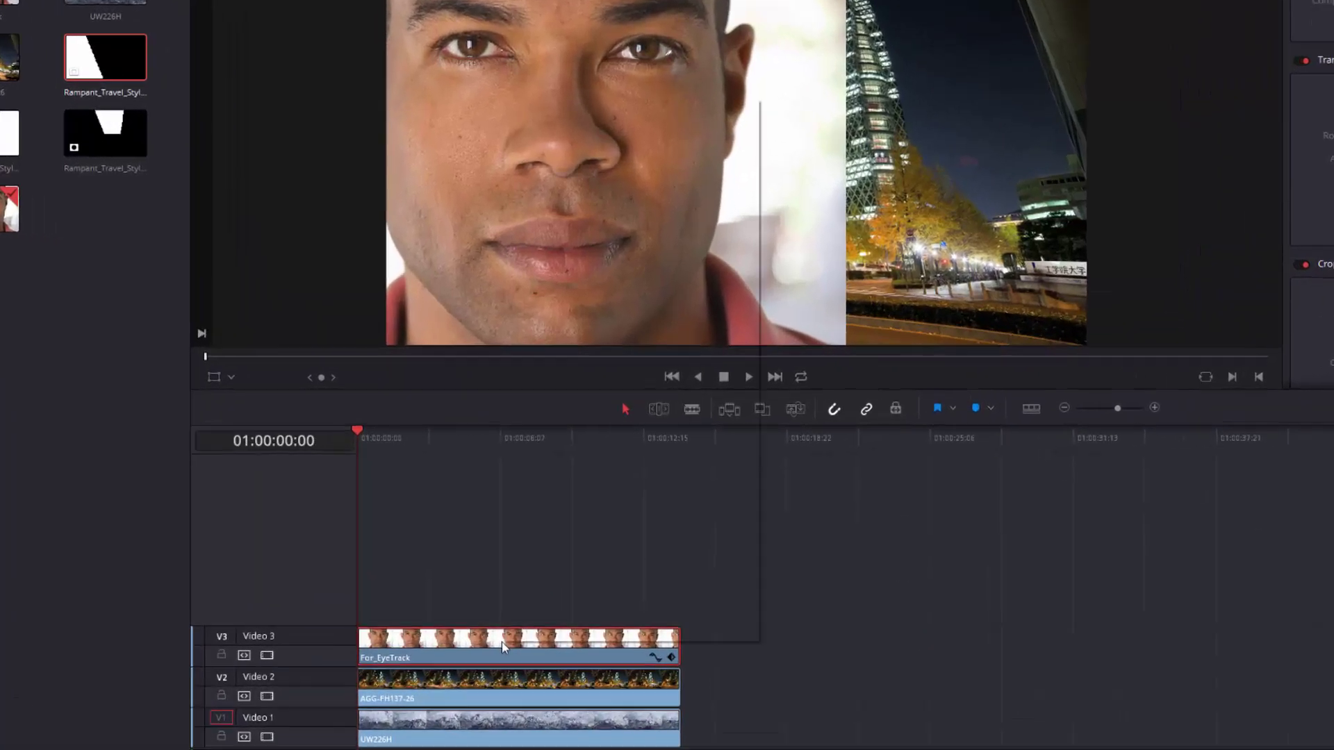
{"action": "right_click", "coordinate": [548, 572]}
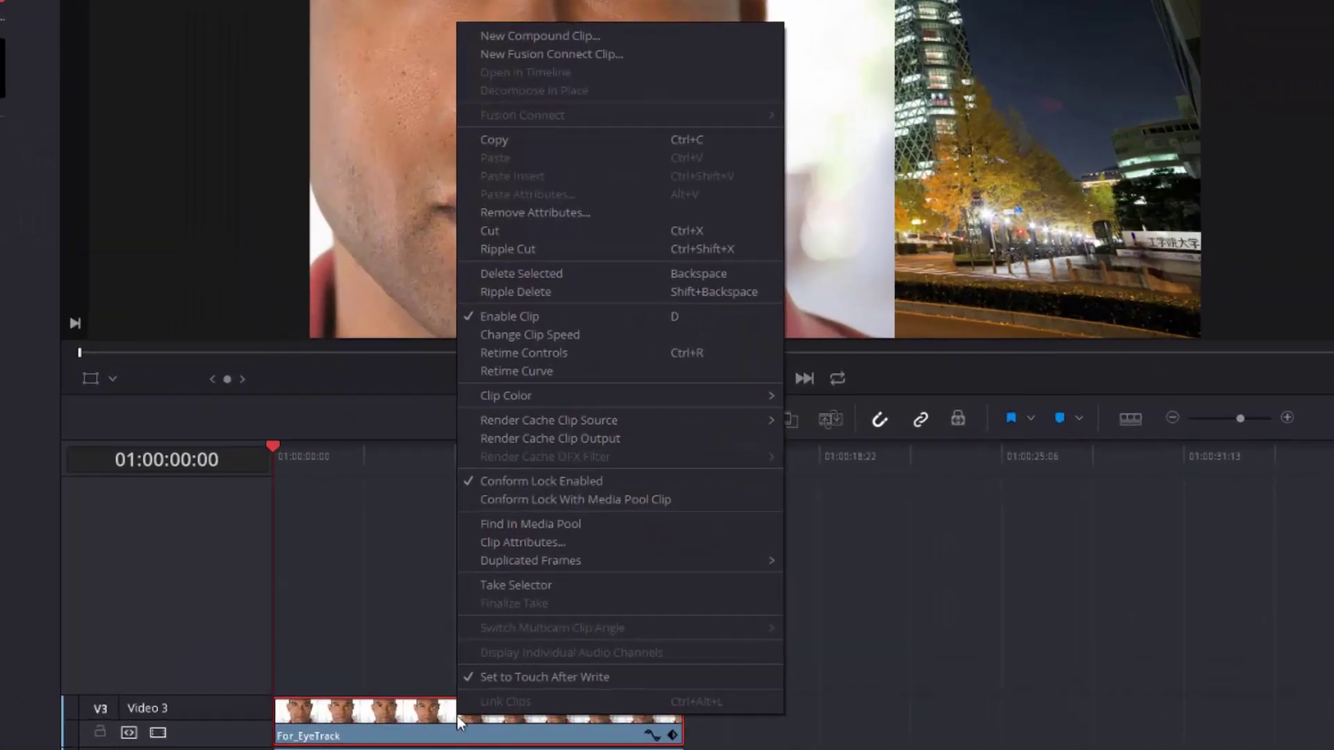
{"action": "left_click", "coordinate": [559, 47]}
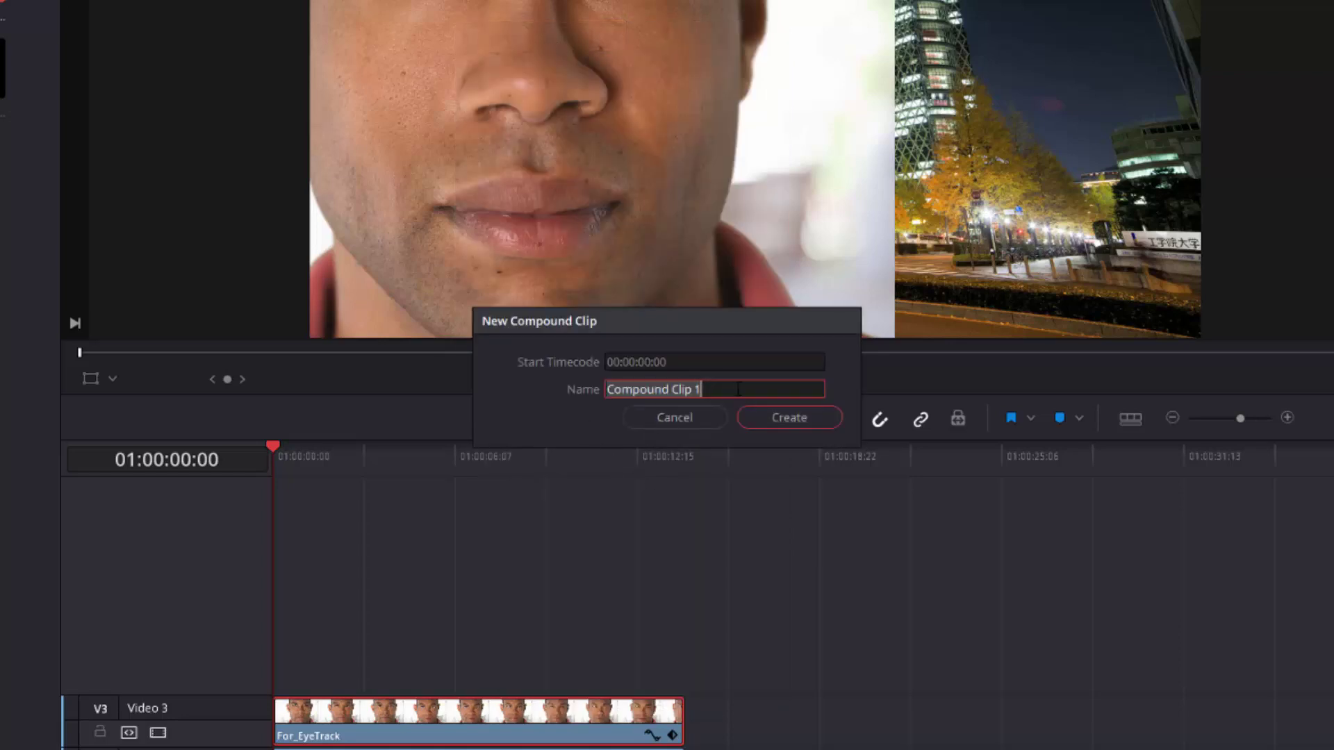
{"action": "type", "text": "LEFT"}
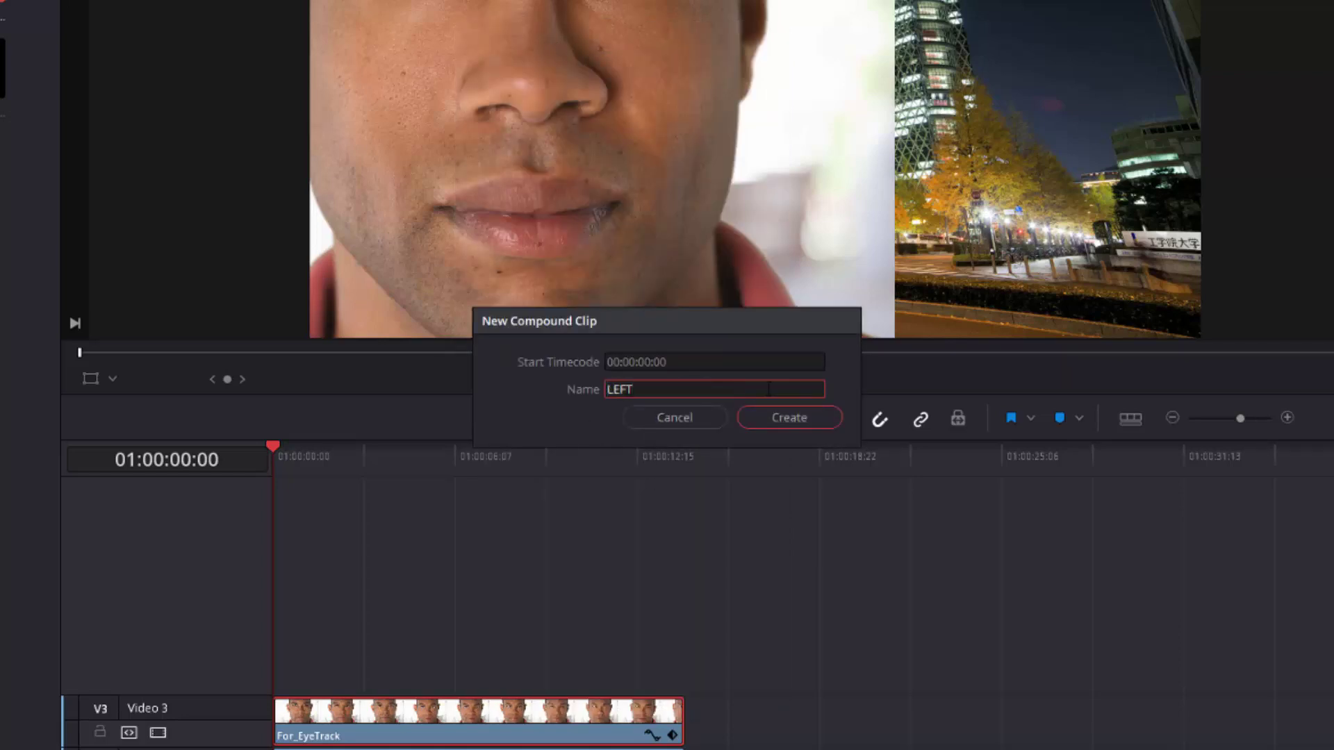
{"action": "left_click", "coordinate": [804, 418]}
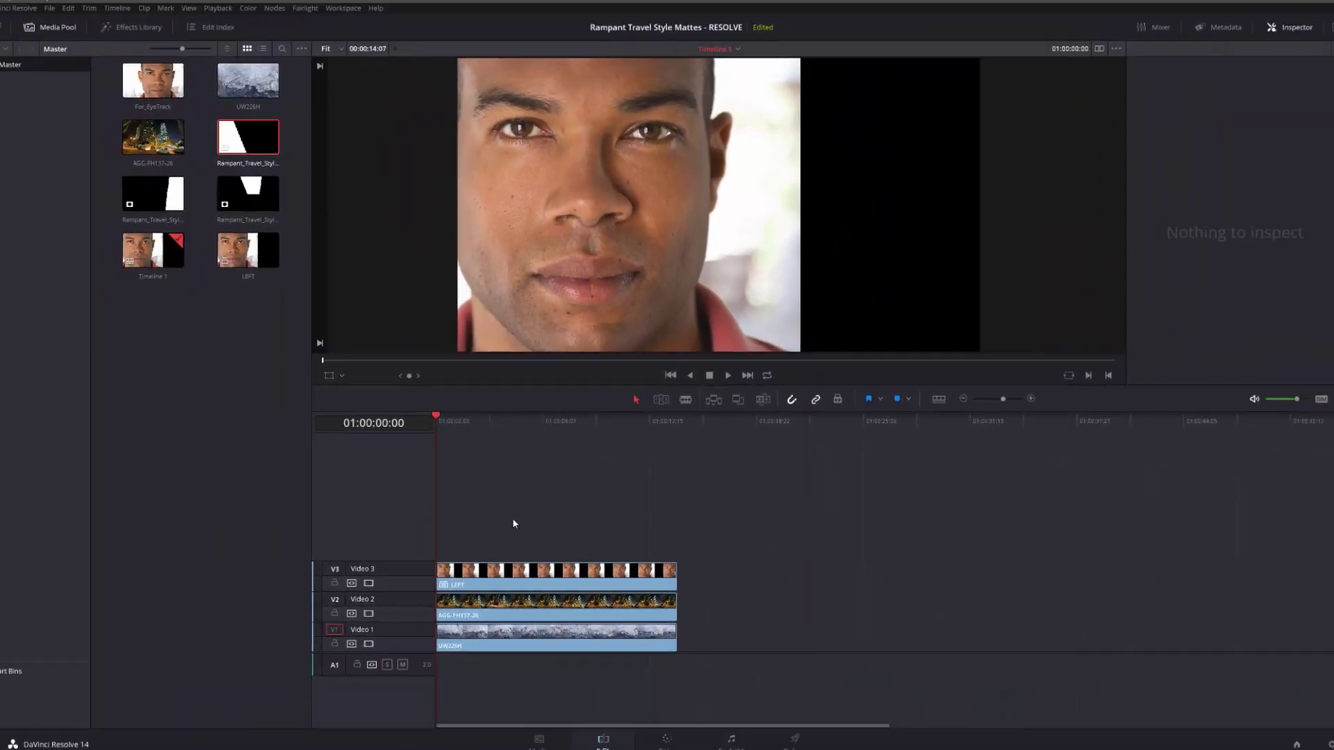
- With Video 3 hidden, shift AGG-FH137-26 to X -252 and nest it as compound clip MIDDLE
{"action": "left_click", "coordinate": [369, 584]}
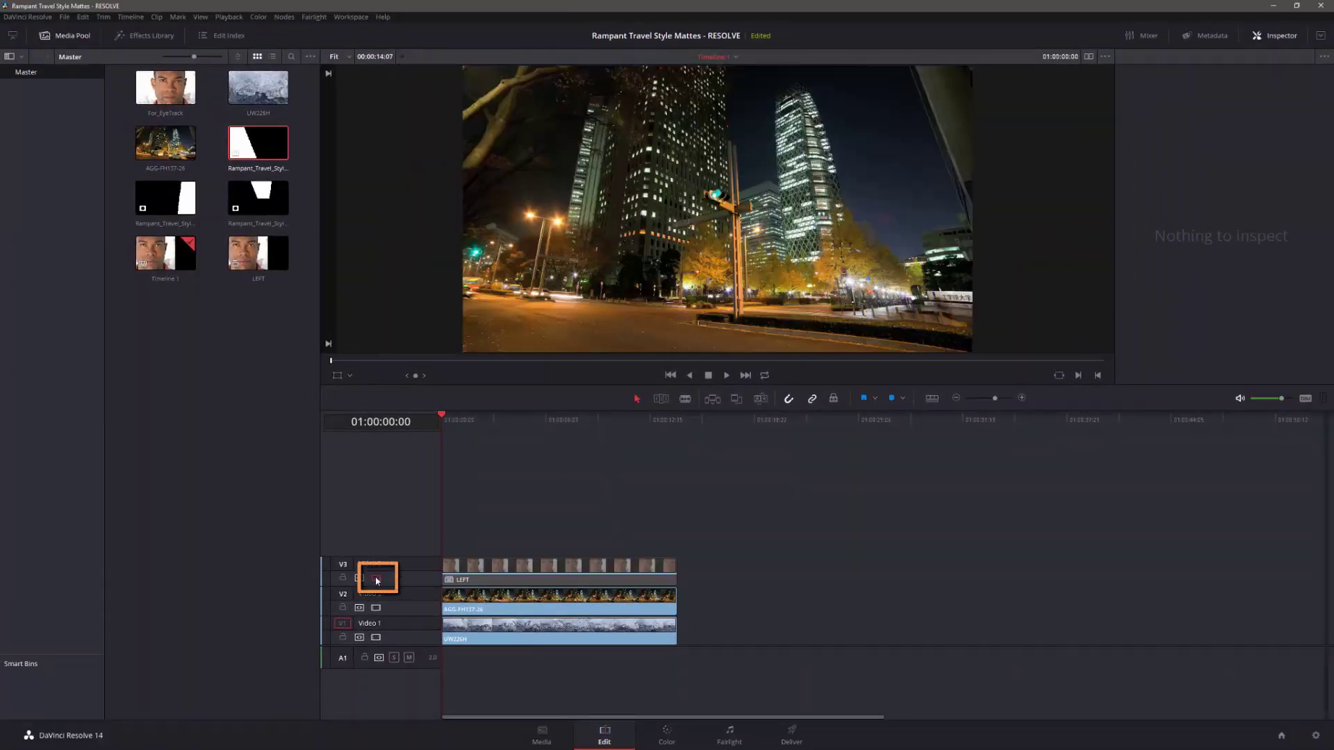
{"action": "left_click", "coordinate": [512, 601]}
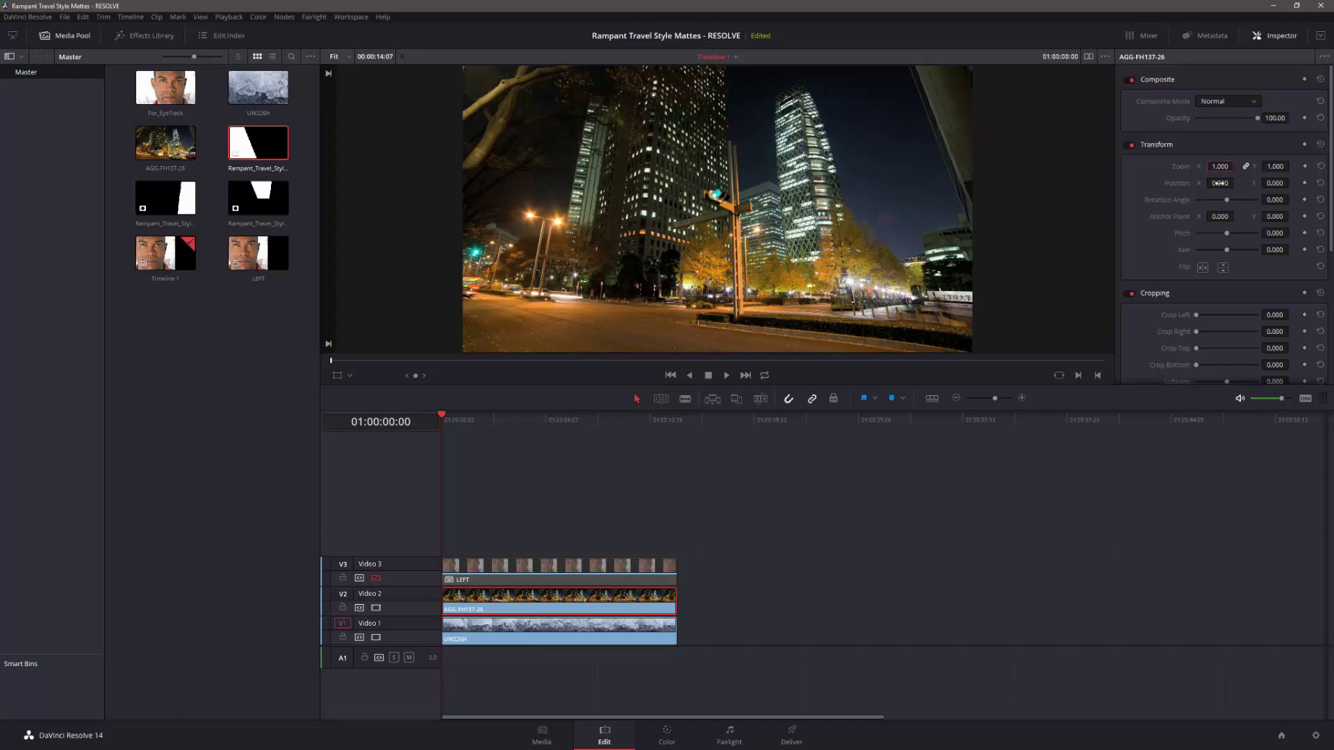
{"action": "left_click_drag", "start_coordinate": [1219, 183], "coordinate": [1162, 183]}
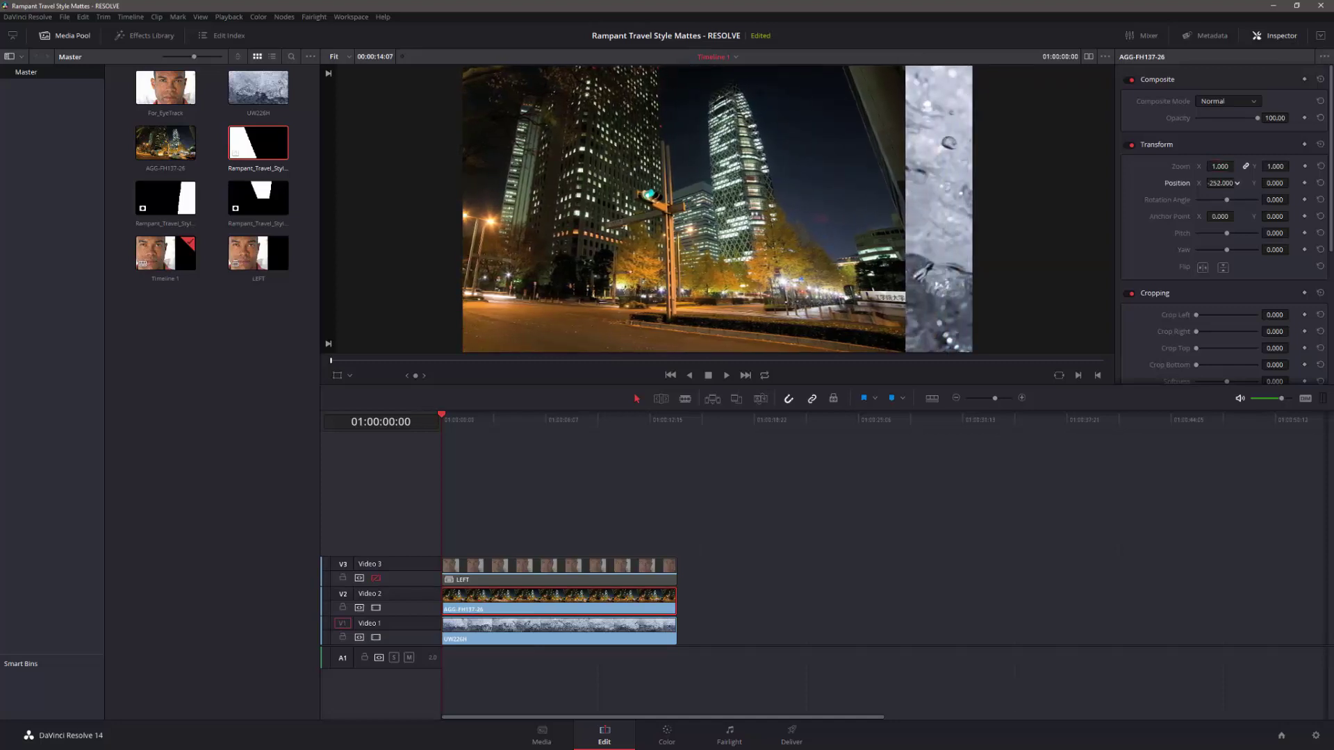
{"action": "right_click", "coordinate": [594, 602]}
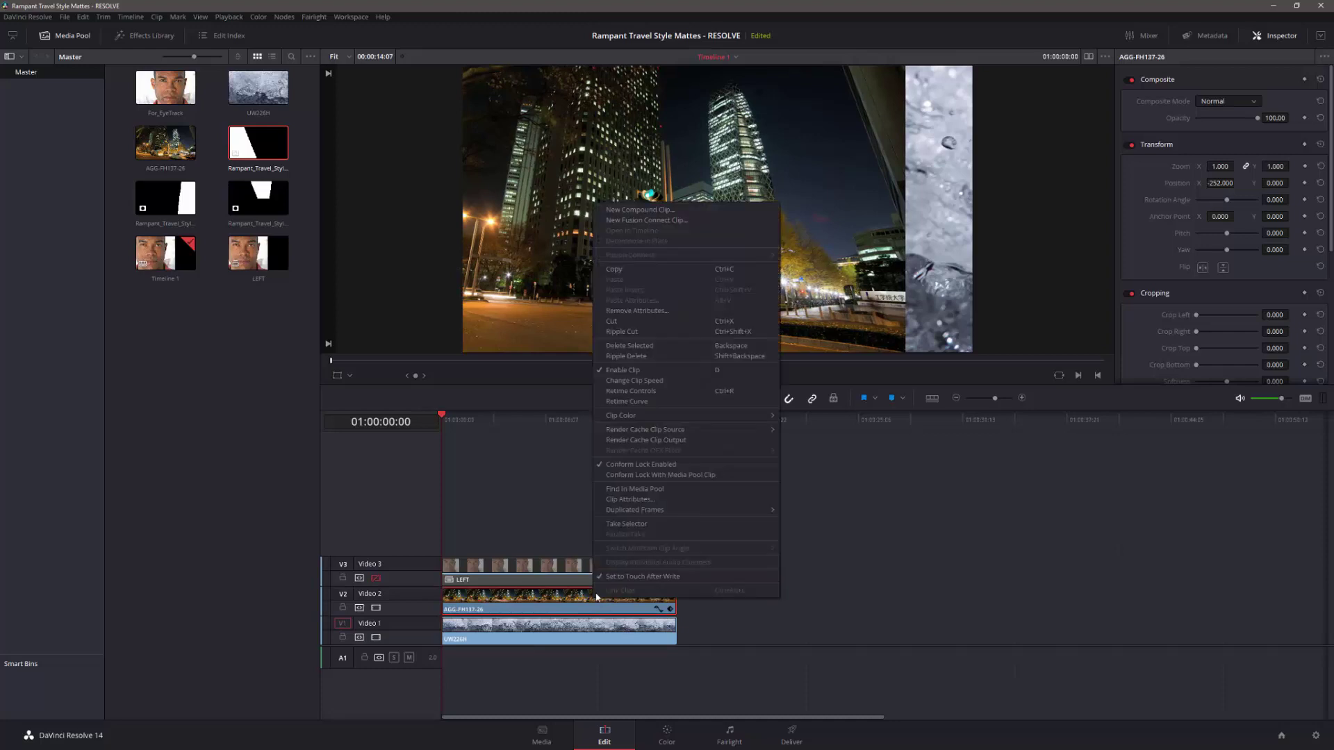
{"action": "left_click", "coordinate": [665, 211]}
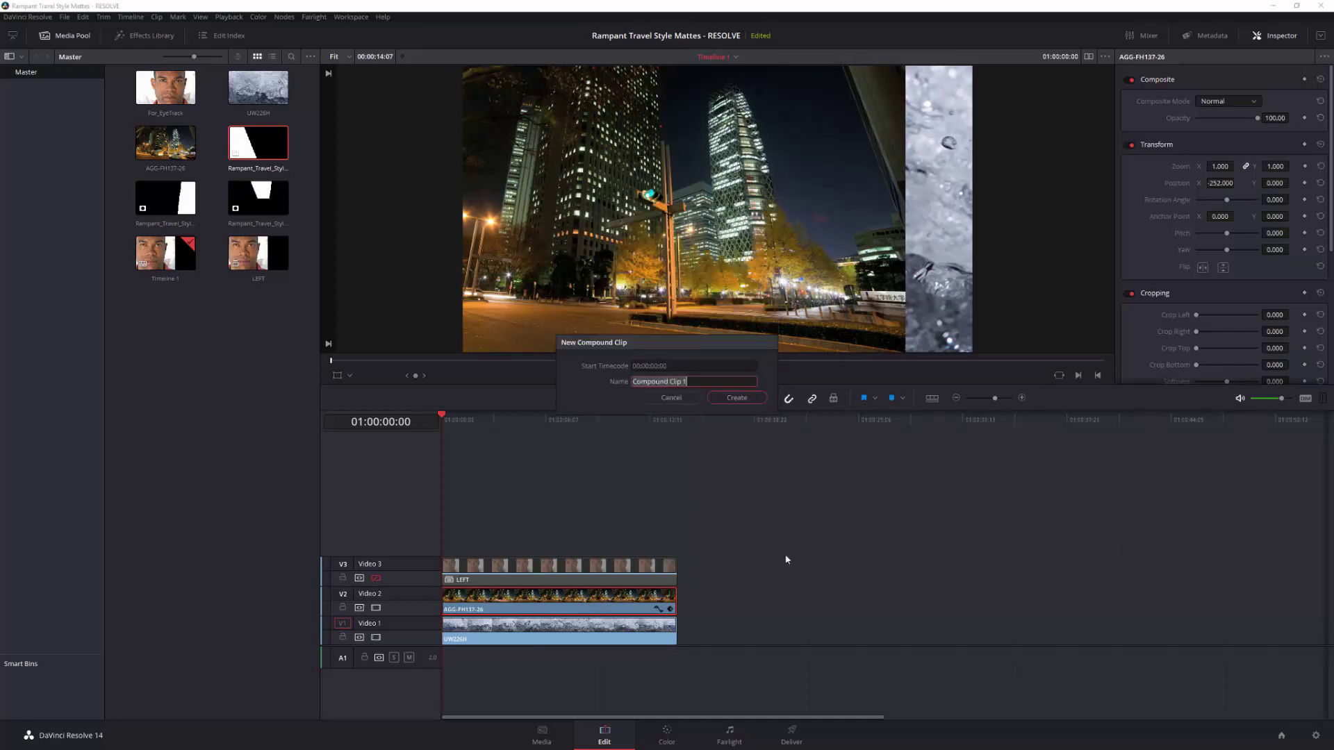
{"action": "type", "text": "MIDDLE"}
{"action": "left_click", "coordinate": [748, 398]}
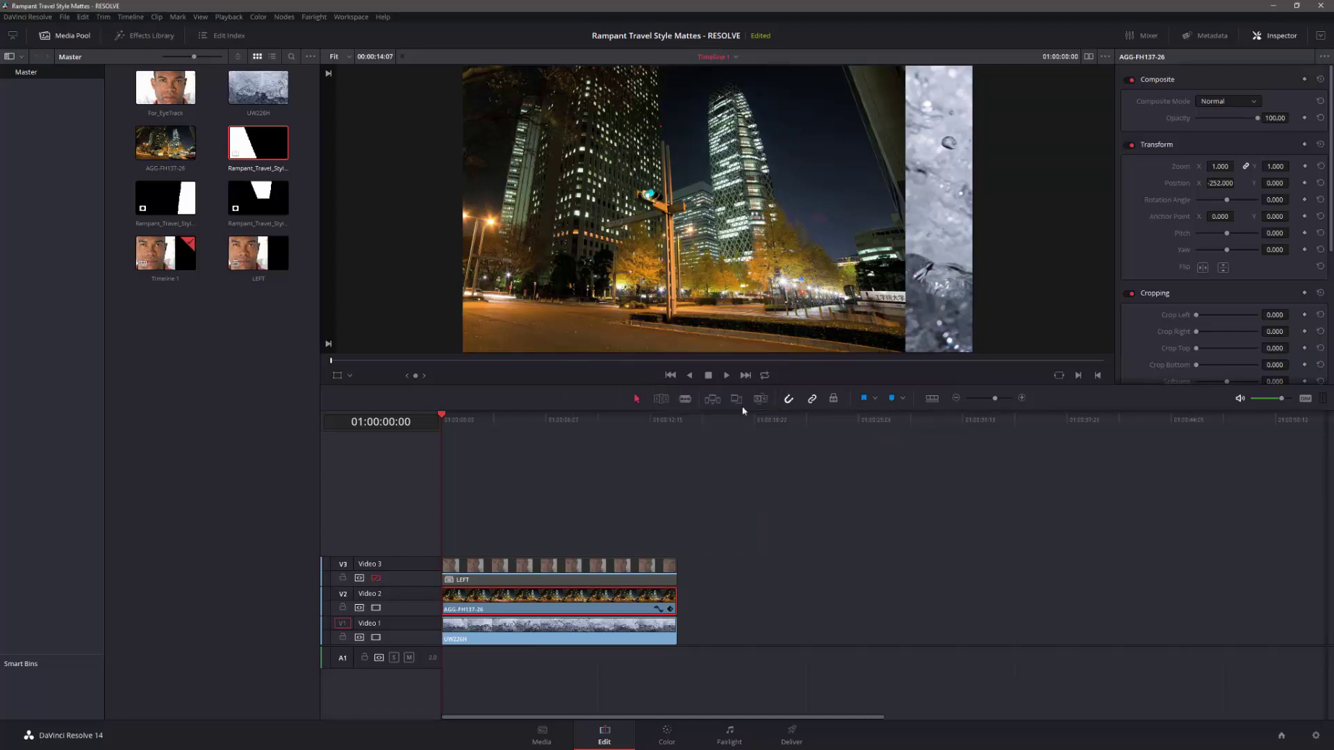
- Shift the V1 water clip to X 135, nest it as compound clip RIGHT, and re-enable V2 and V3
{"action": "left_click", "coordinate": [376, 608]}
{"action": "left_click", "coordinate": [543, 630]}
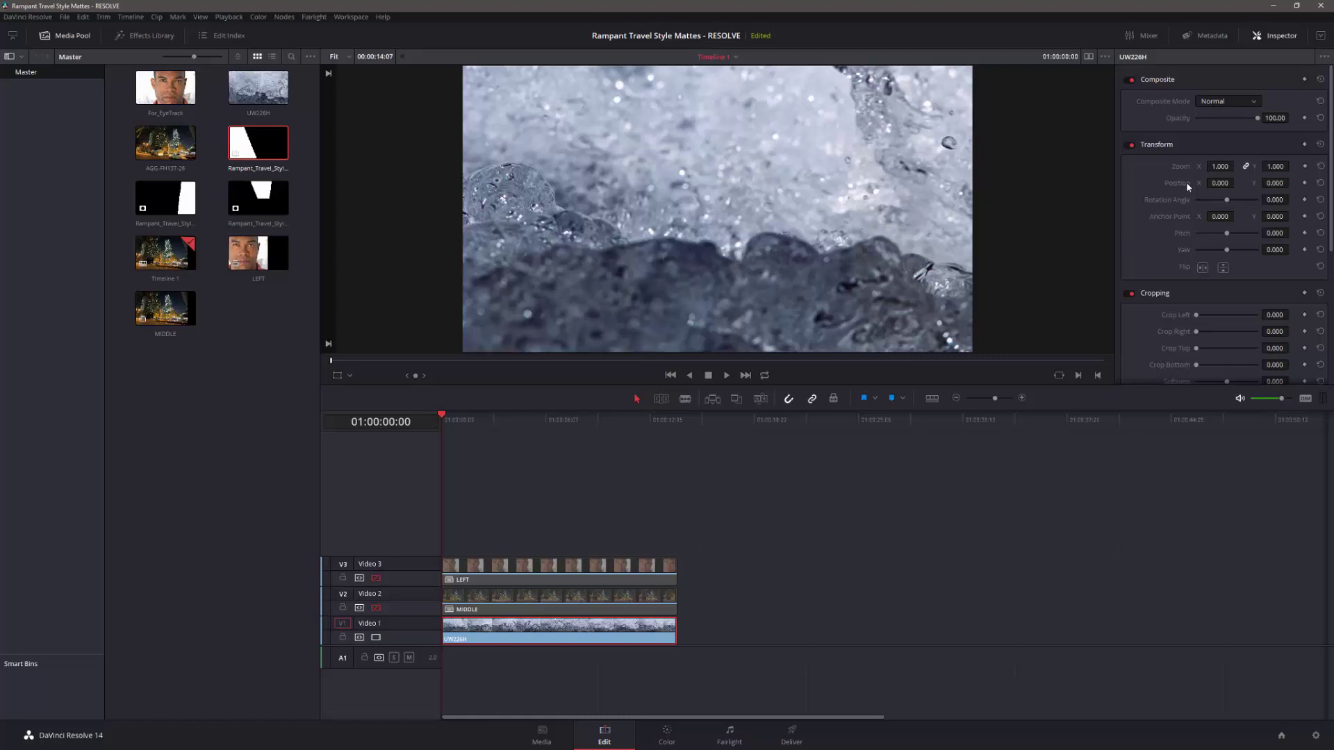
{"action": "left_click_drag", "start_coordinate": [1215, 182], "coordinate": [1241, 183]}
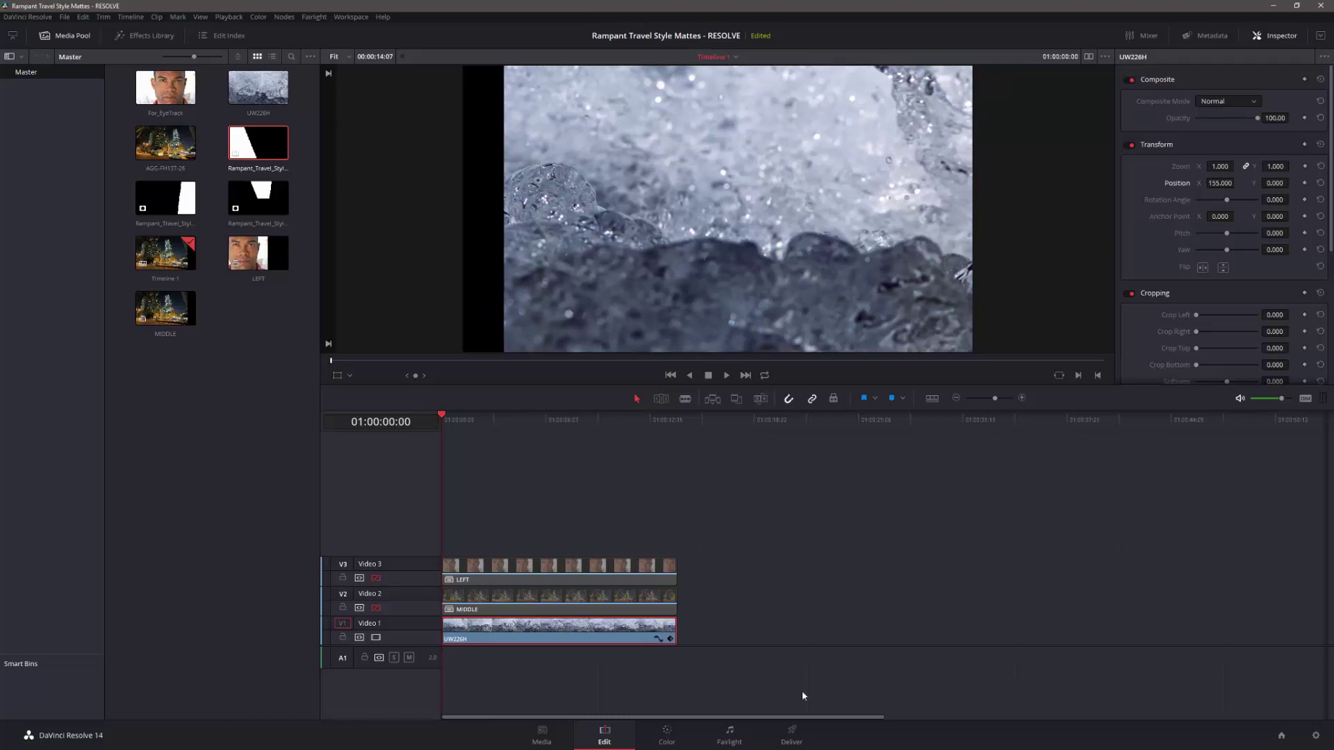
{"action": "right_click", "coordinate": [568, 633]}
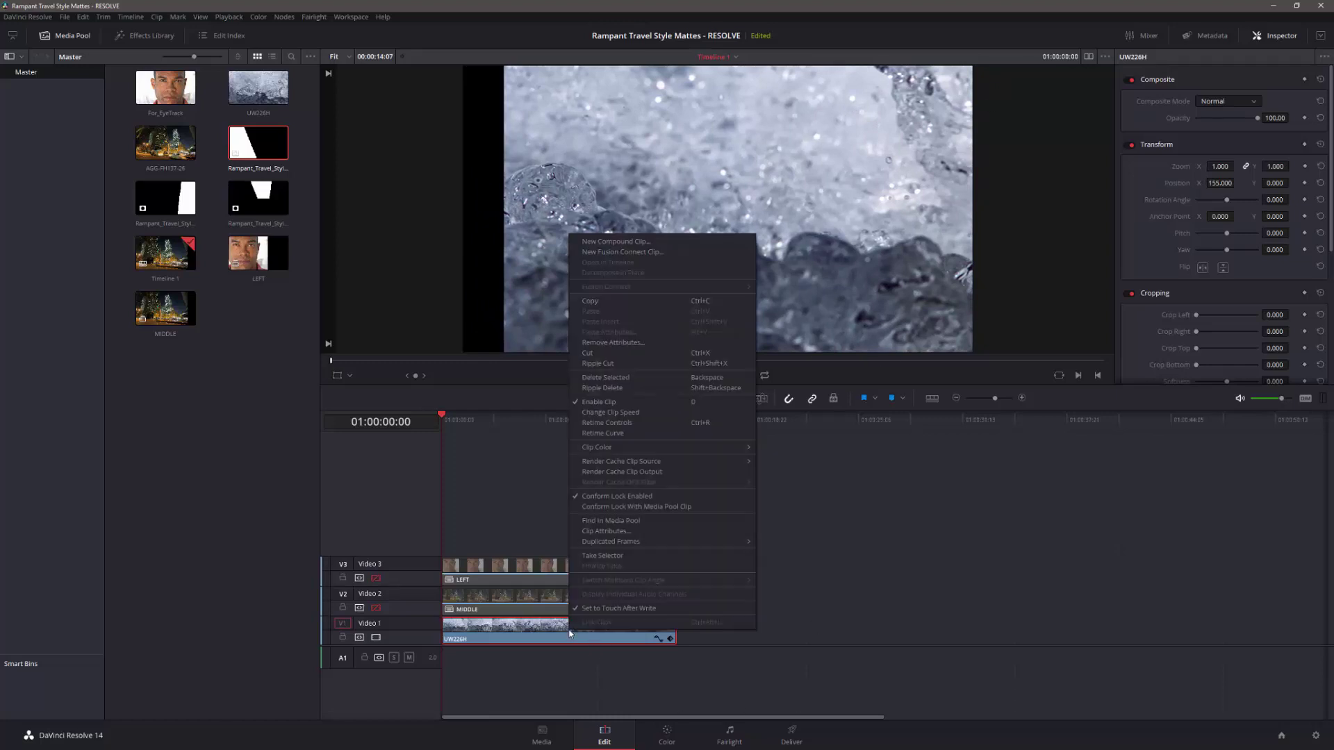
{"action": "left_click", "coordinate": [613, 242]}
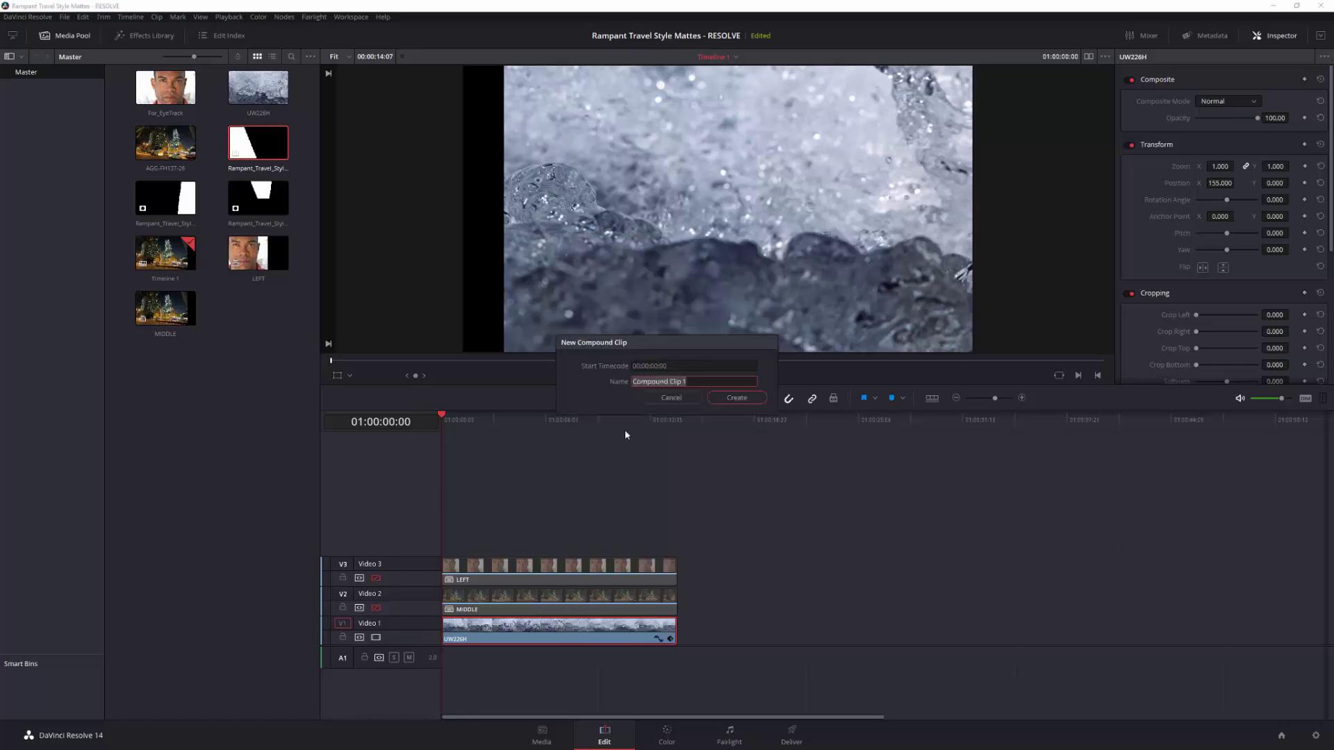
{"action": "type", "text": "RICH"}
{"action": "key", "text": "BackSpace"}
{"action": "key", "text": "BackSpace"}
{"action": "type", "text": "GHT"}
{"action": "left_click", "coordinate": [737, 398]}
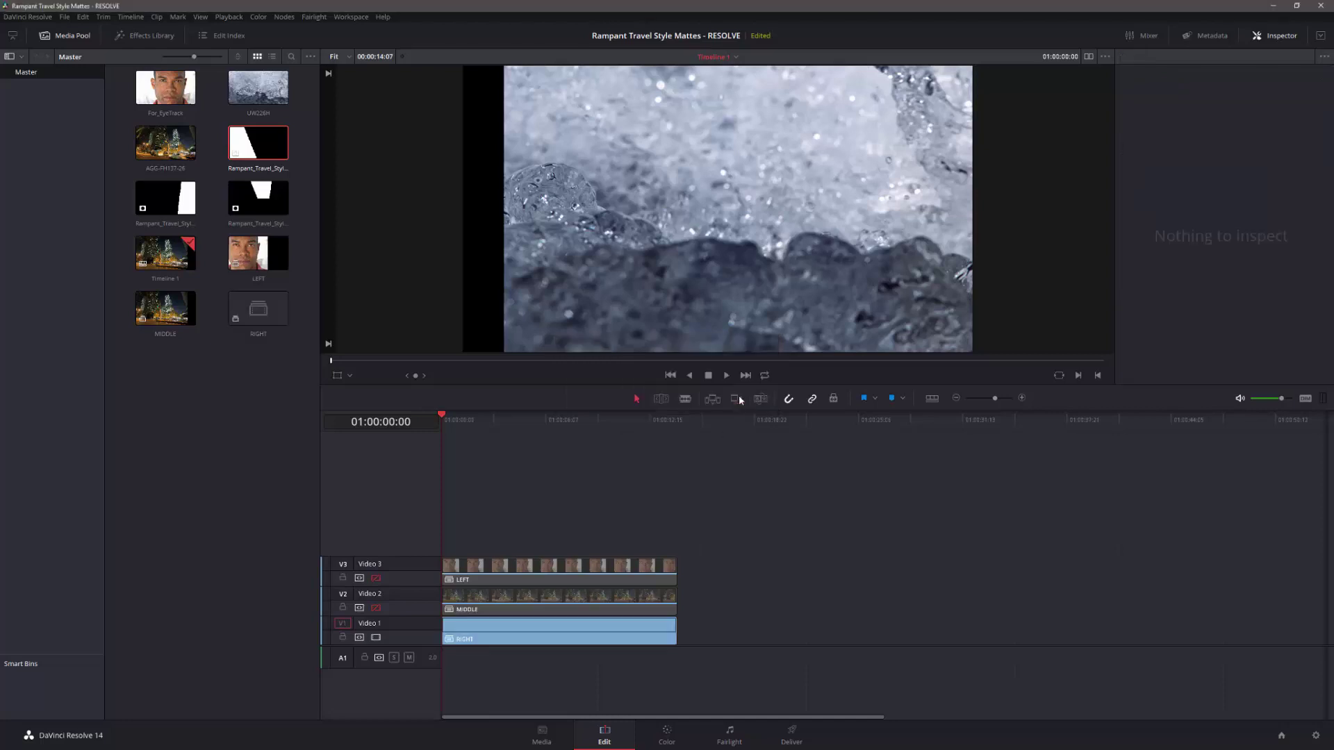
{"action": "left_click", "coordinate": [376, 608]}
{"action": "left_click", "coordinate": [375, 578]}
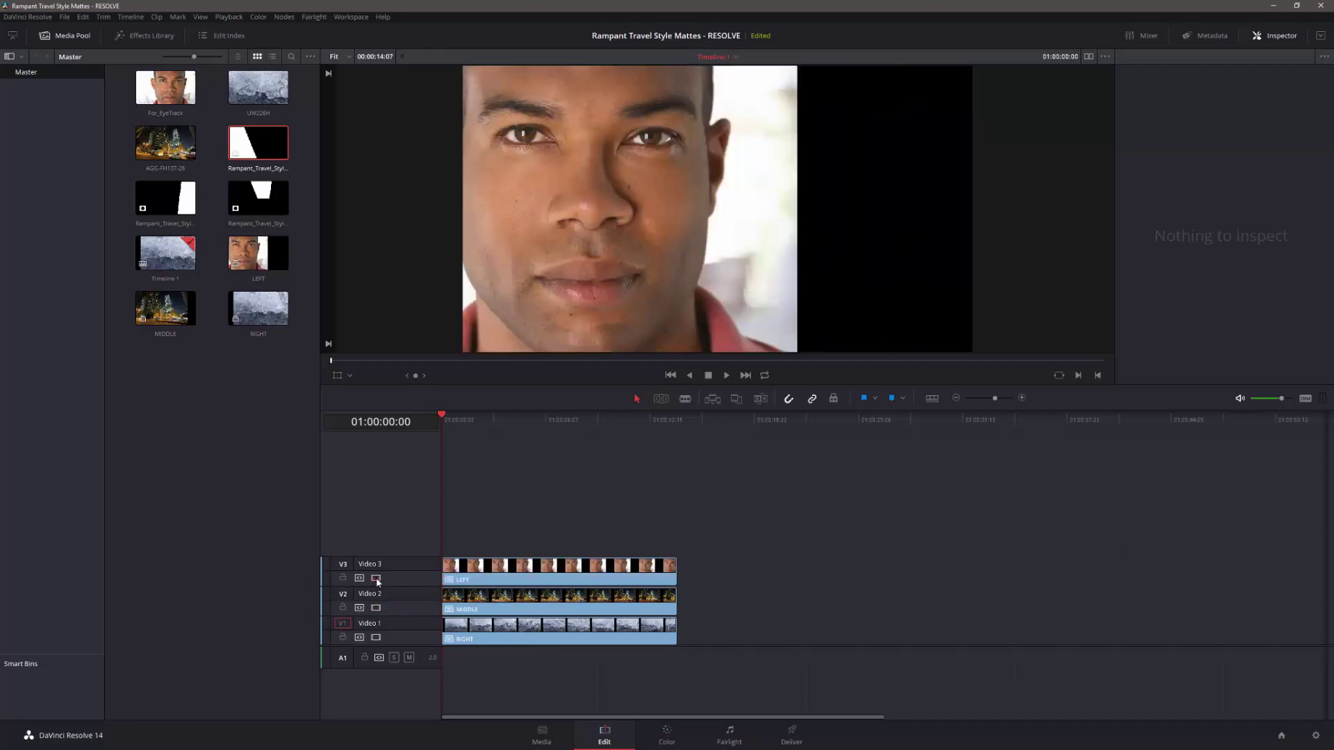
- On the Color page, attach the Part_1.mov timeline matte to the portrait's node 01
{"action": "left_click", "coordinate": [669, 742]}
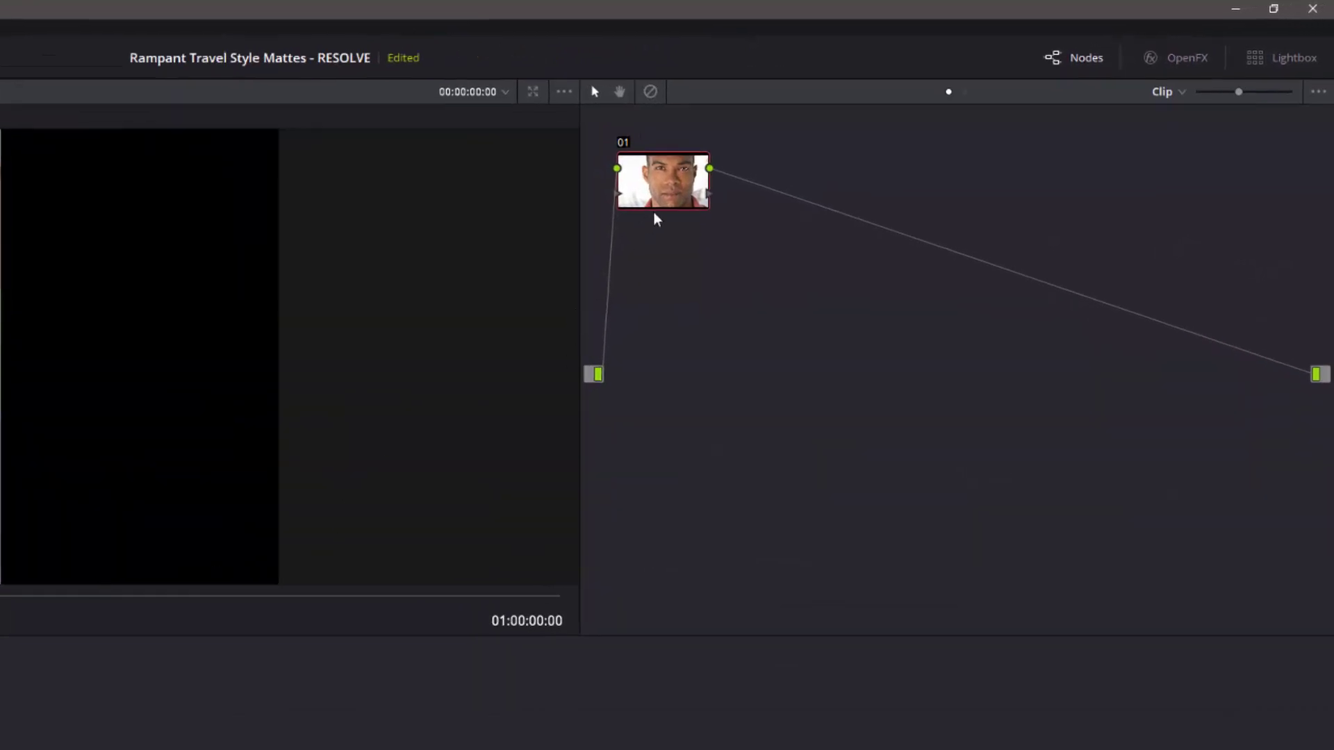
{"action": "left_click_drag", "start_coordinate": [675, 196], "coordinate": [754, 189]}
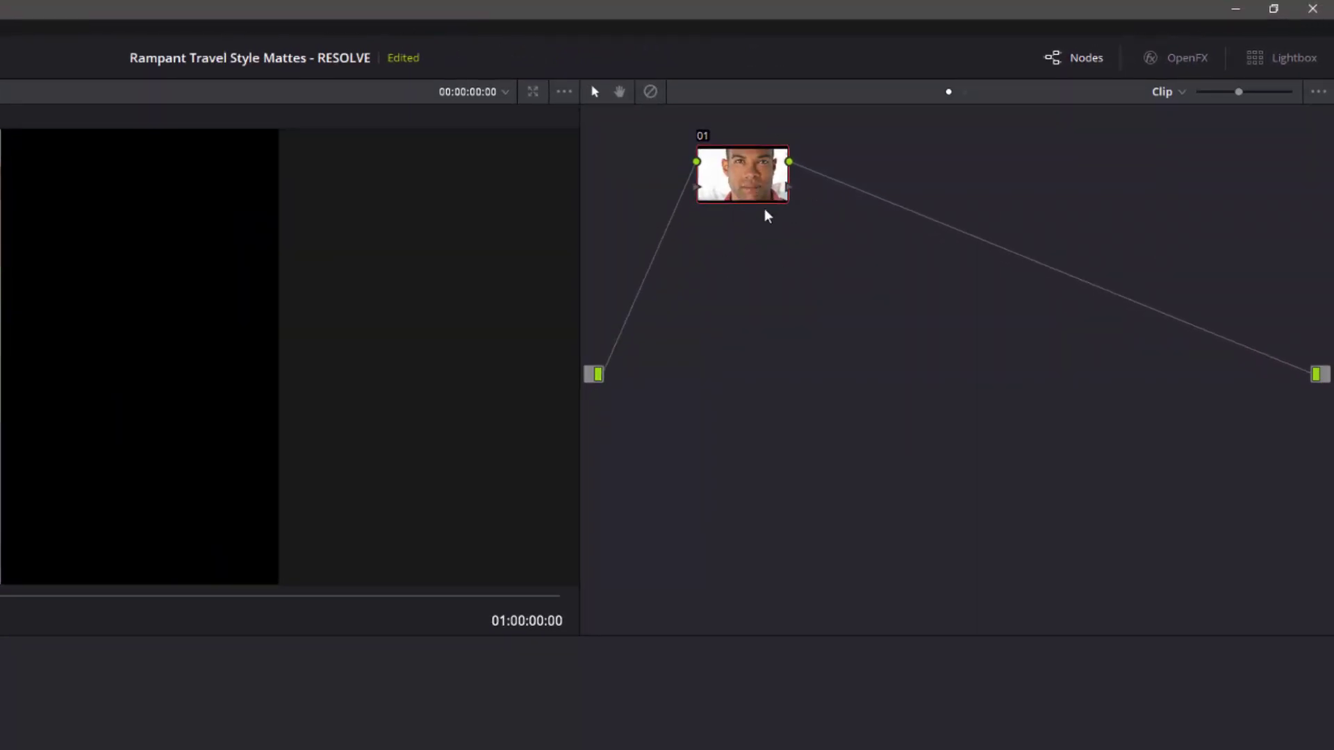
{"action": "right_click", "coordinate": [745, 177]}
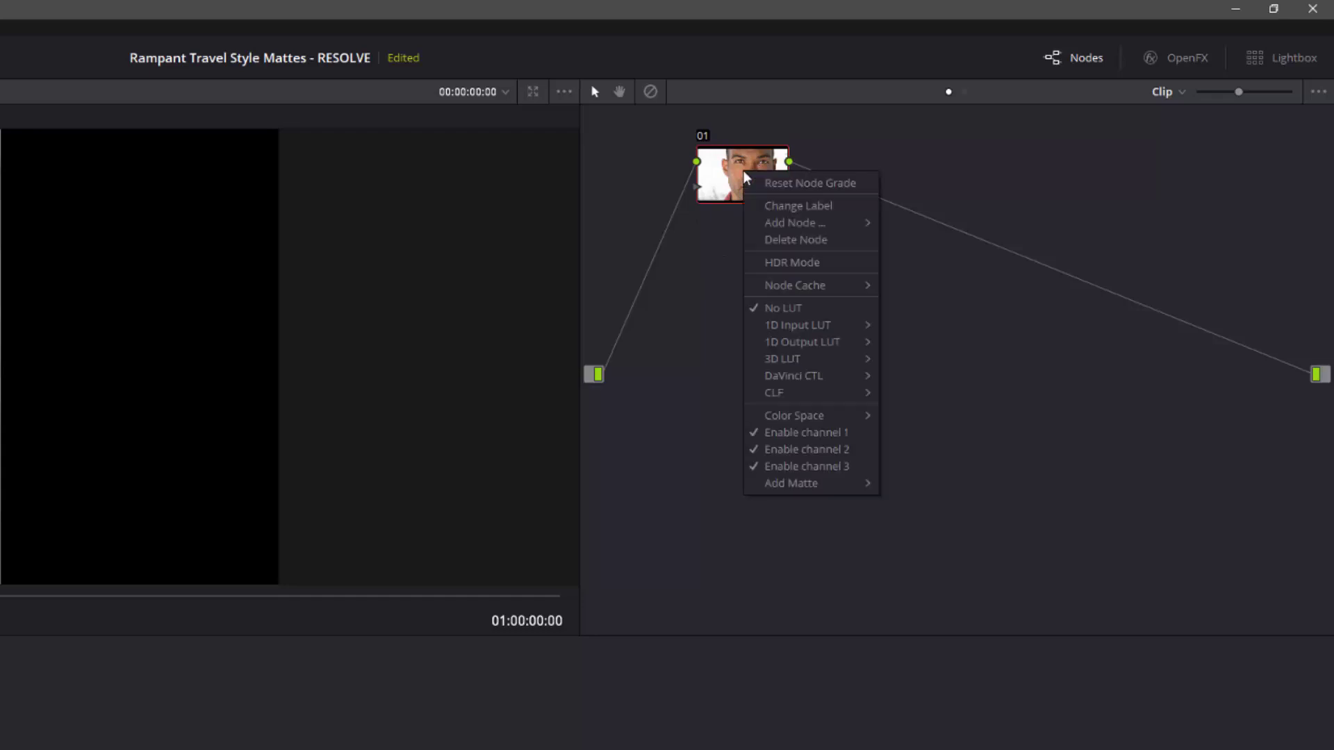
{"action": "mouse_move", "coordinate": [791, 488]}
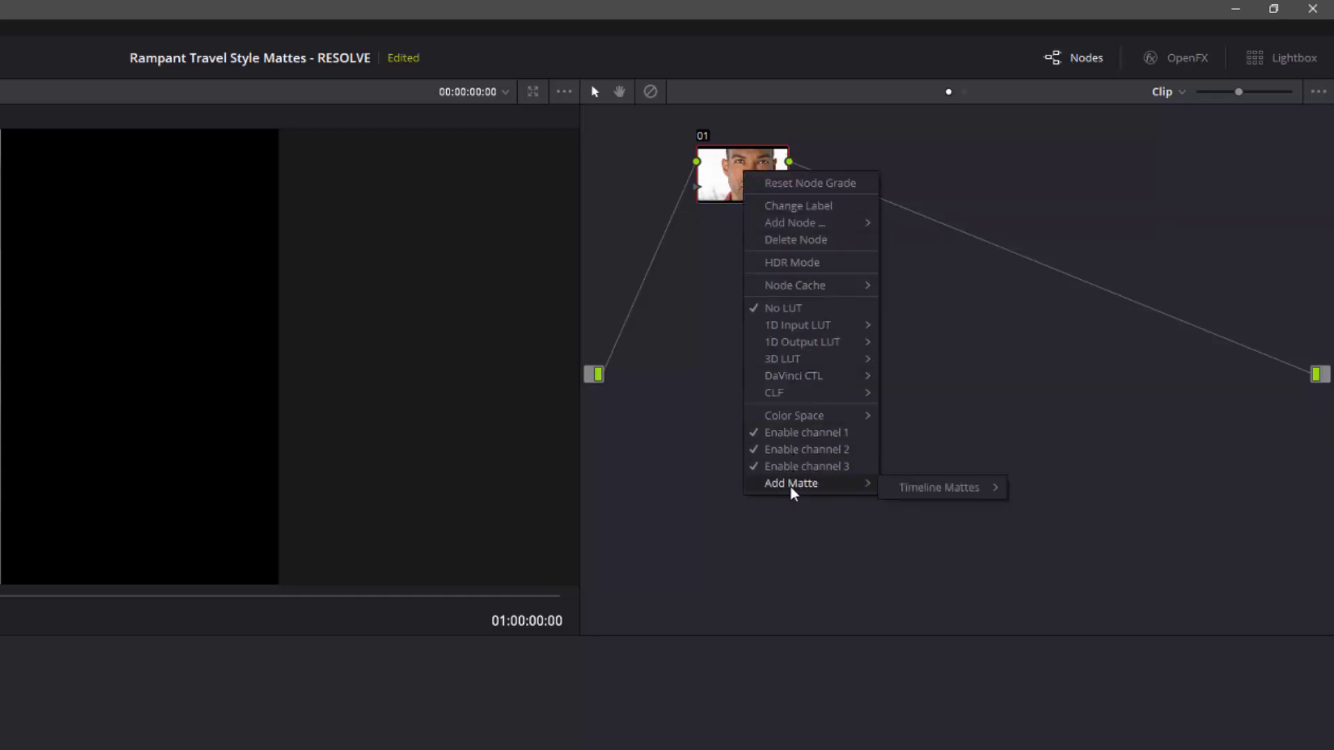
{"action": "mouse_move", "coordinate": [931, 494]}
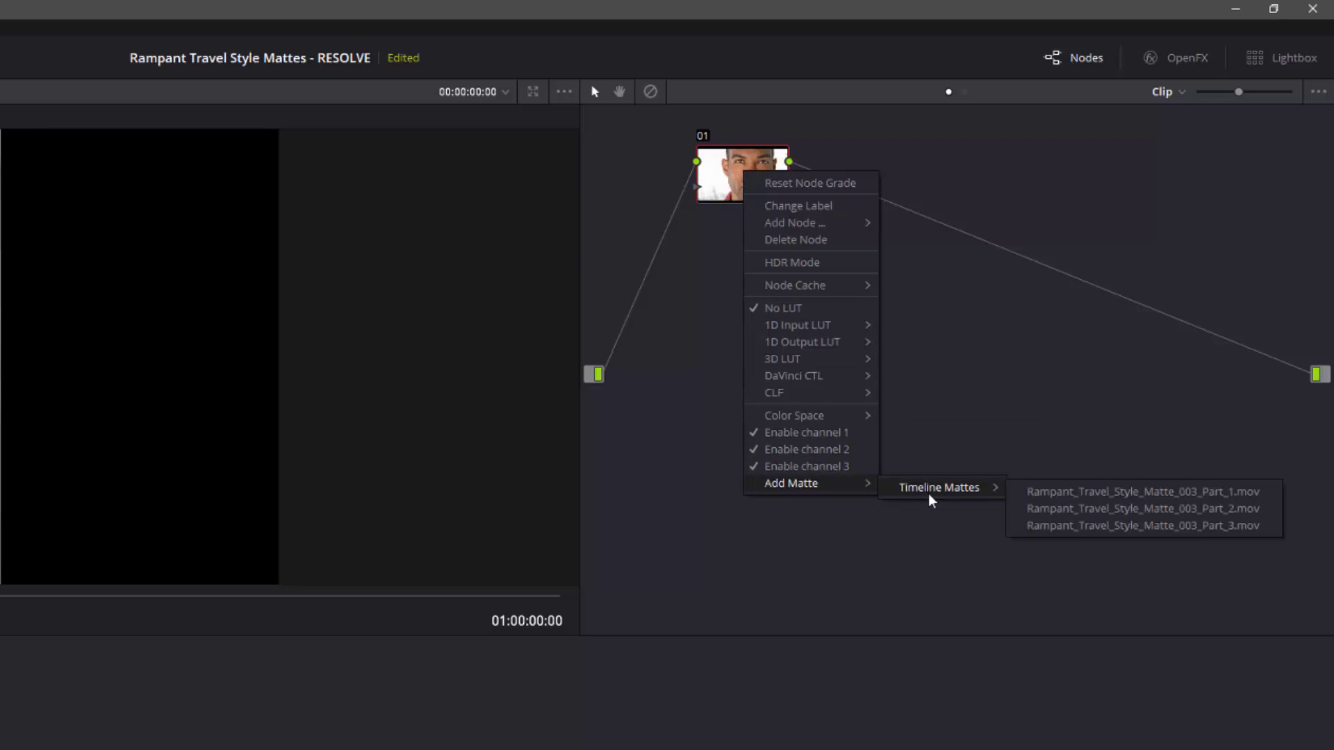
{"action": "left_click", "coordinate": [1081, 493]}
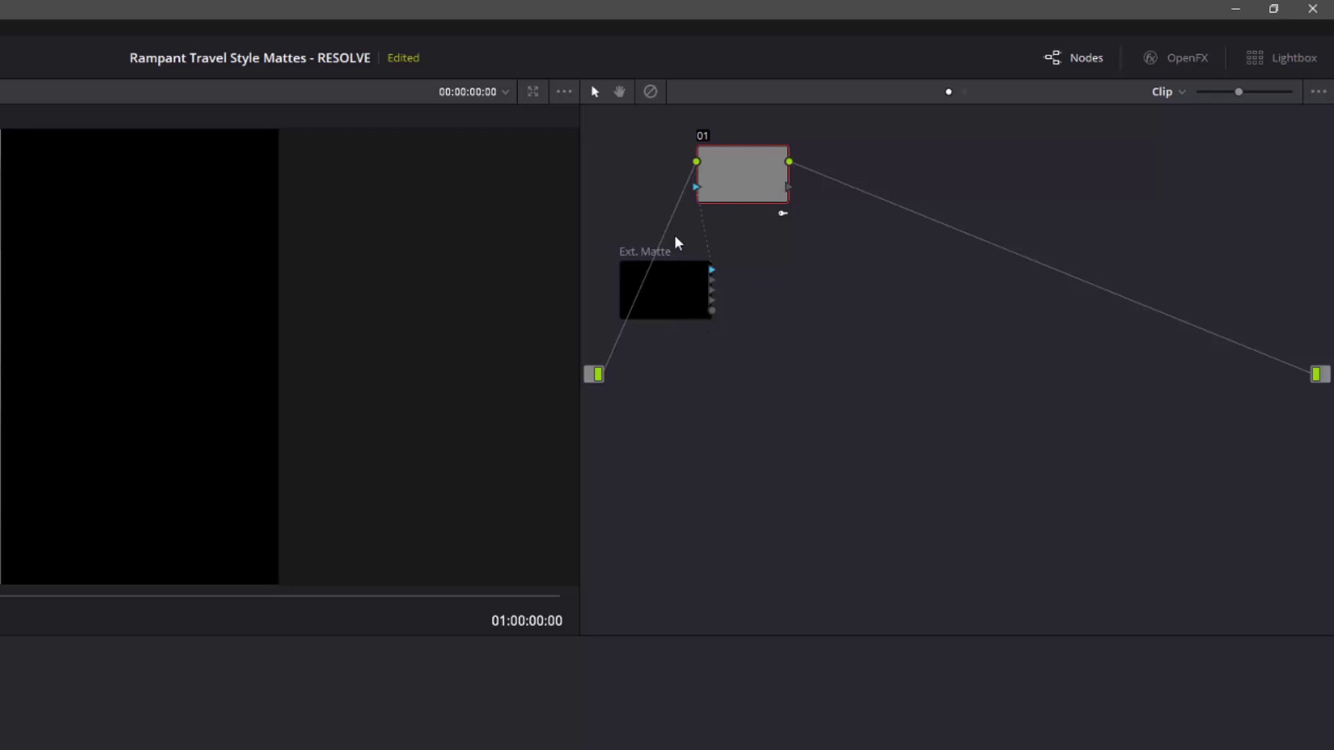
- Add an alpha output, link node 01's alpha to it, and preview the face panel over the city
{"action": "left_click_drag", "start_coordinate": [670, 304], "coordinate": [710, 327]}
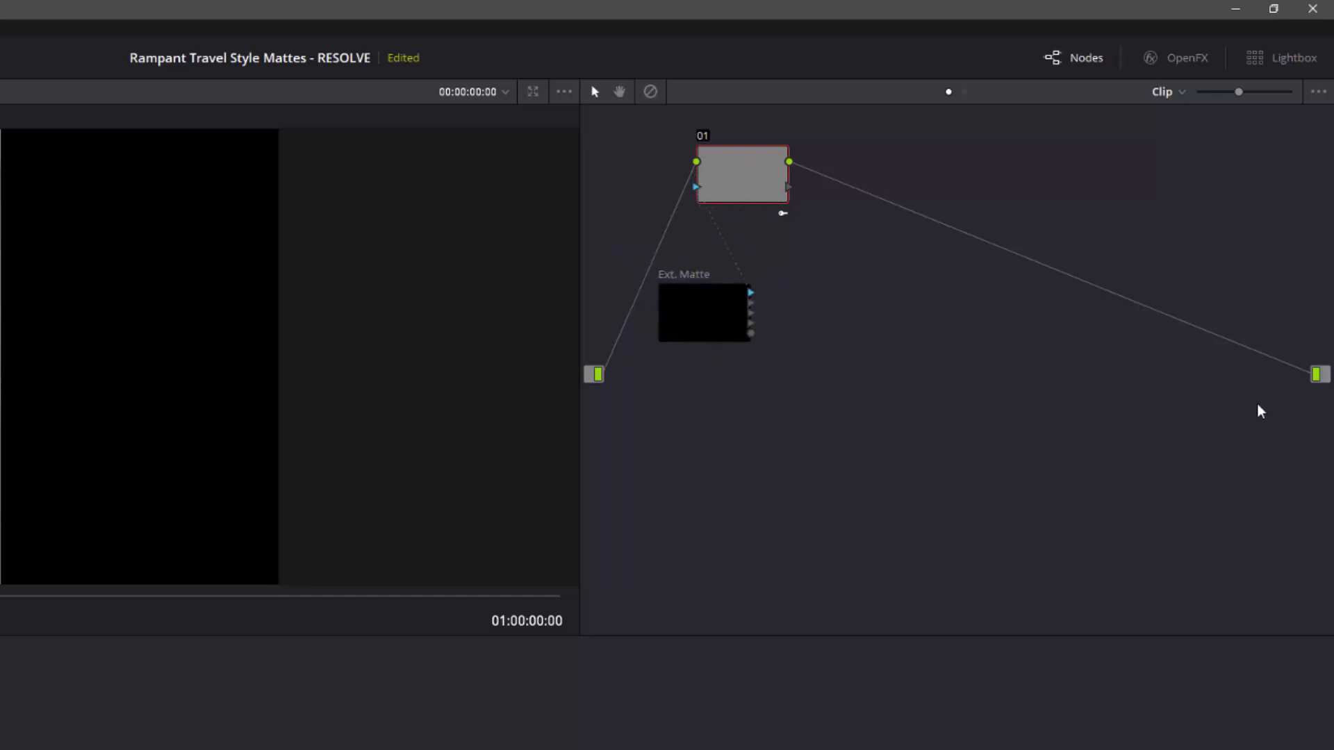
{"action": "right_click", "coordinate": [939, 360]}
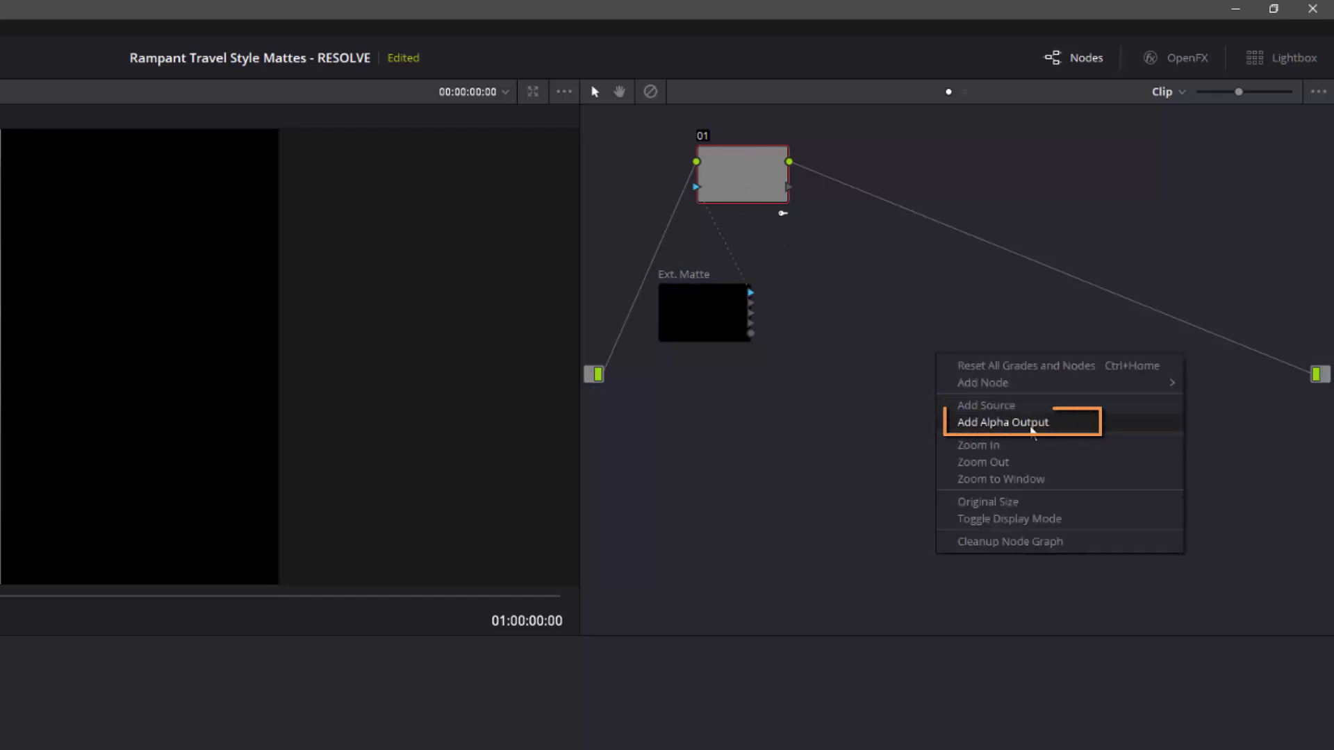
{"action": "left_click", "coordinate": [1017, 428]}
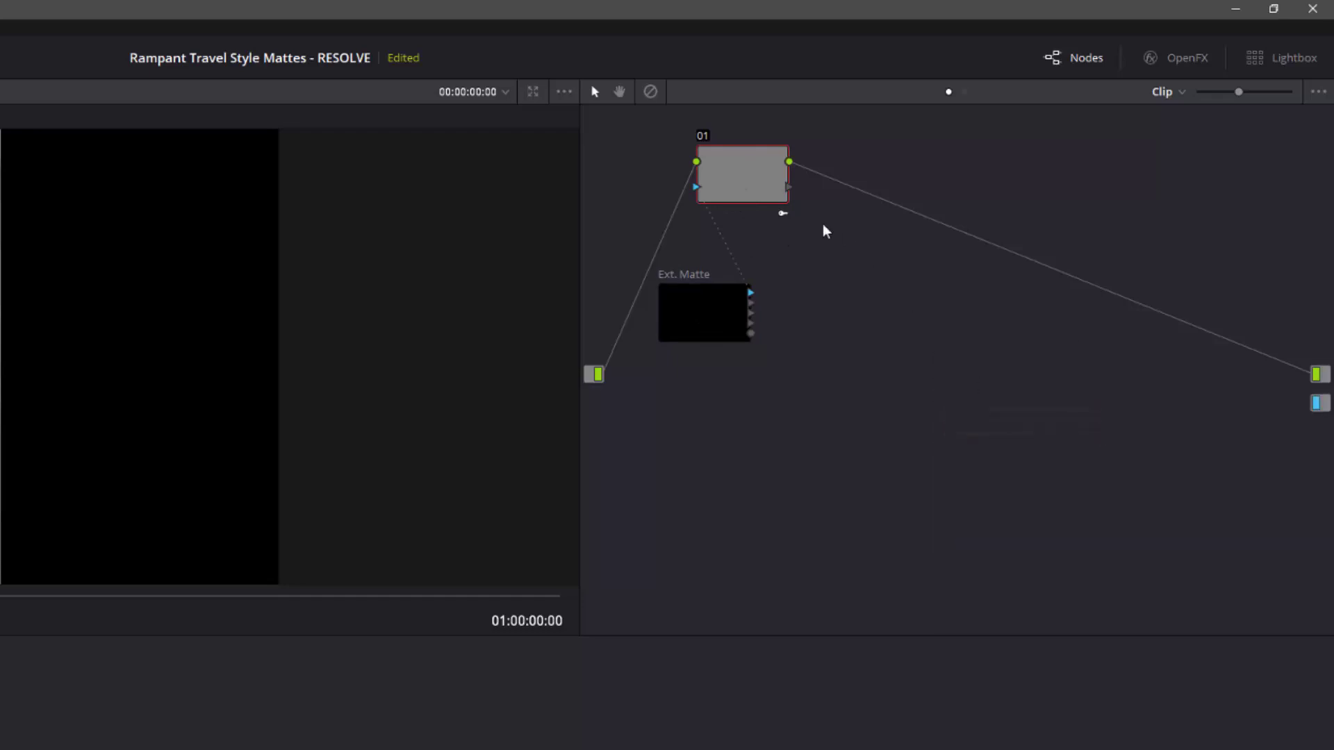
{"action": "left_click_drag", "start_coordinate": [787, 187], "coordinate": [1318, 412]}
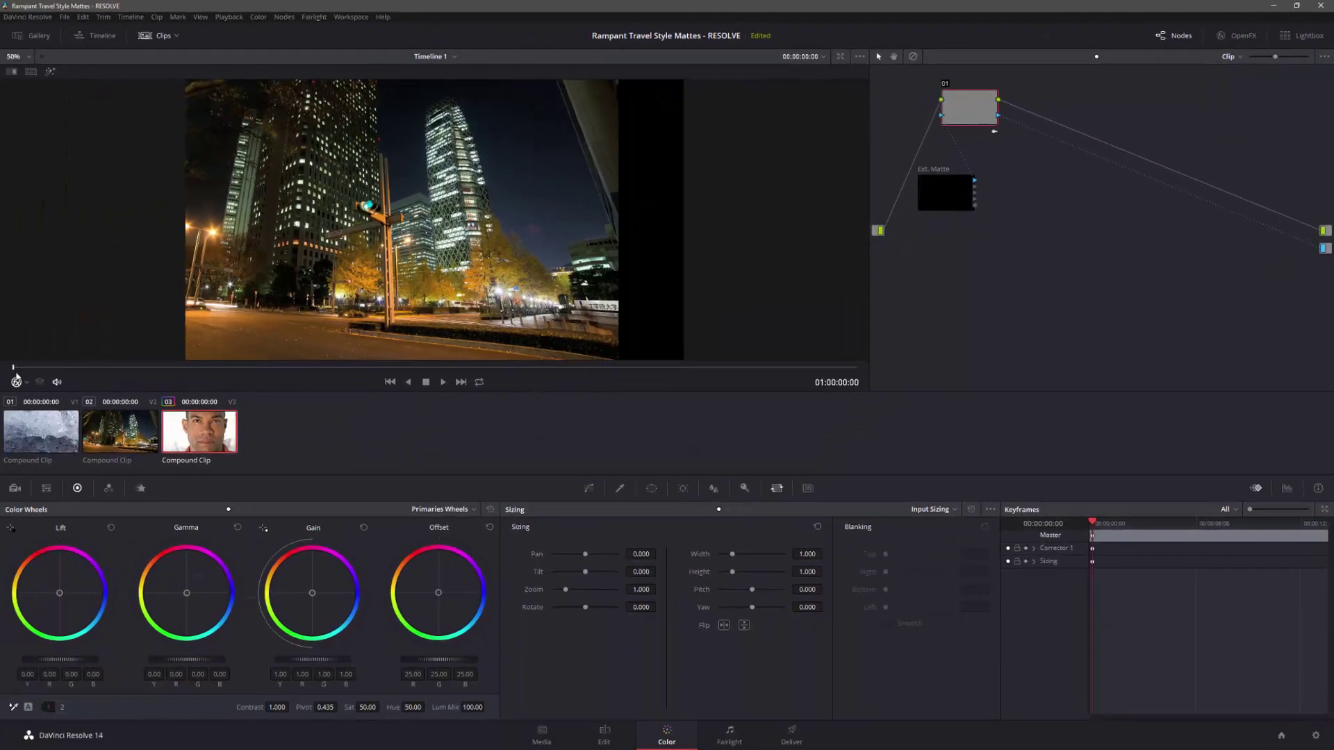
{"action": "left_click_drag", "start_coordinate": [15, 368], "coordinate": [89, 398]}
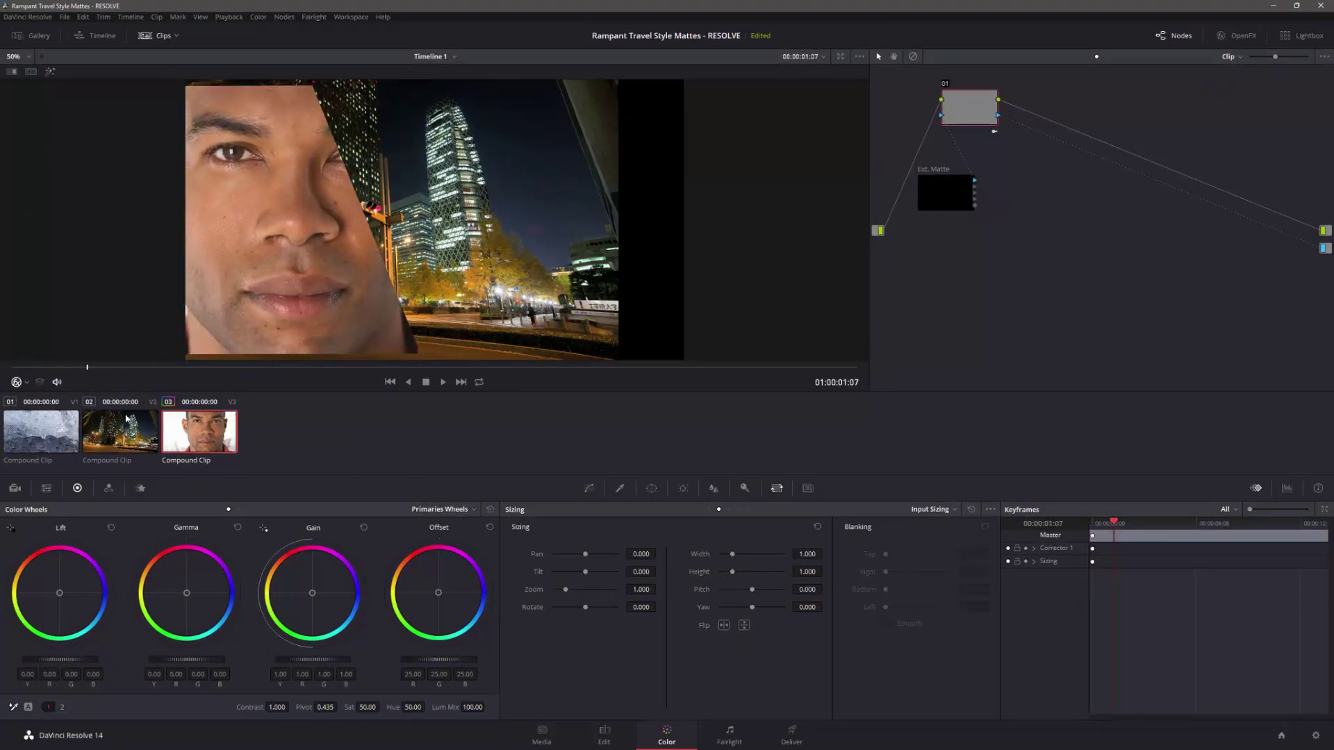
- Attach the Part_2.mov timeline matte to node 01 of the cityscape clip 02
{"action": "left_click", "coordinate": [130, 442]}
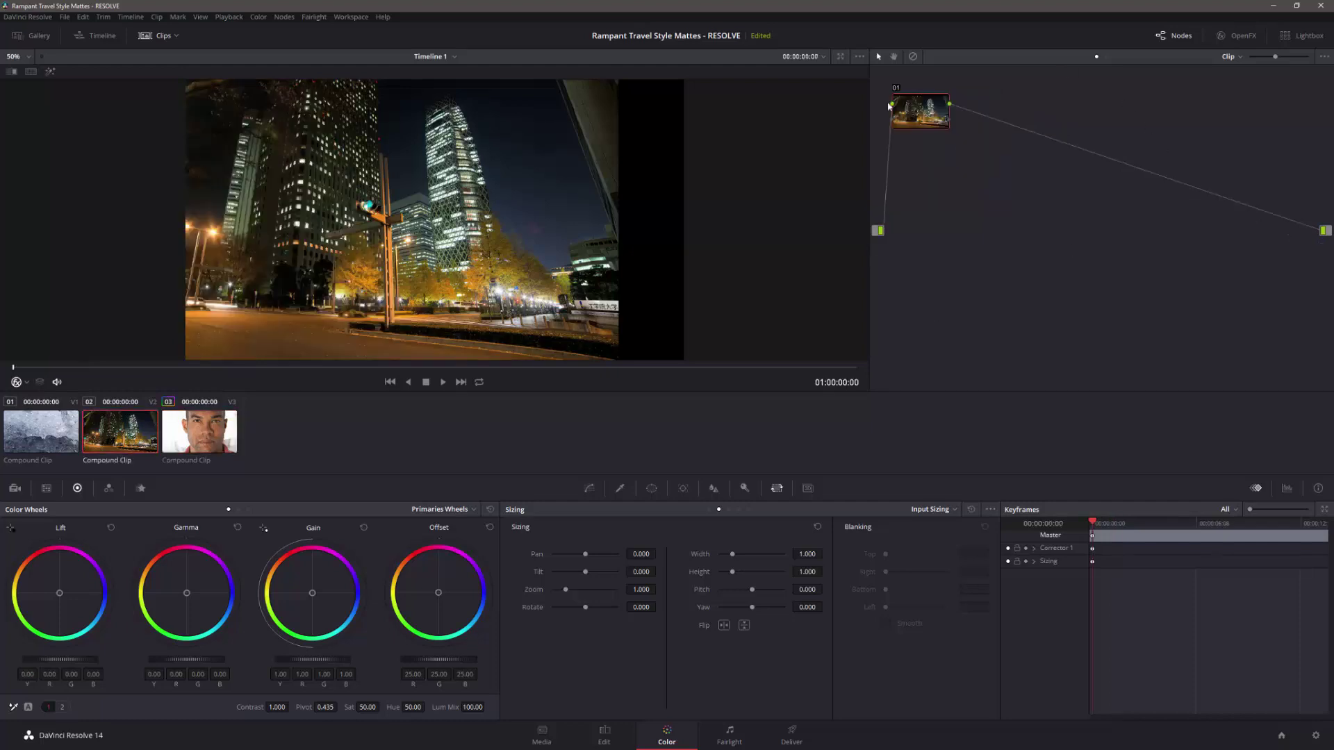
{"action": "right_click", "coordinate": [927, 113]}
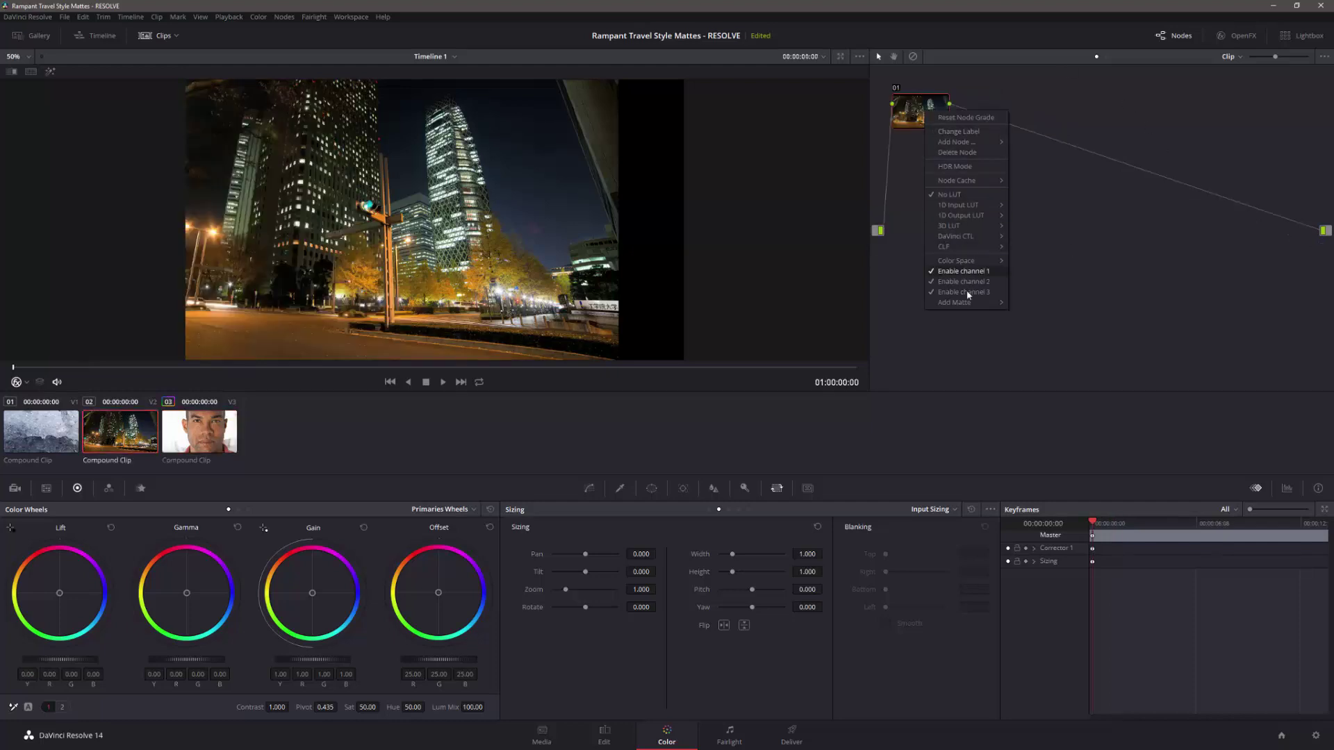
{"action": "mouse_move", "coordinate": [971, 305]}
{"action": "mouse_move", "coordinate": [1042, 308]}
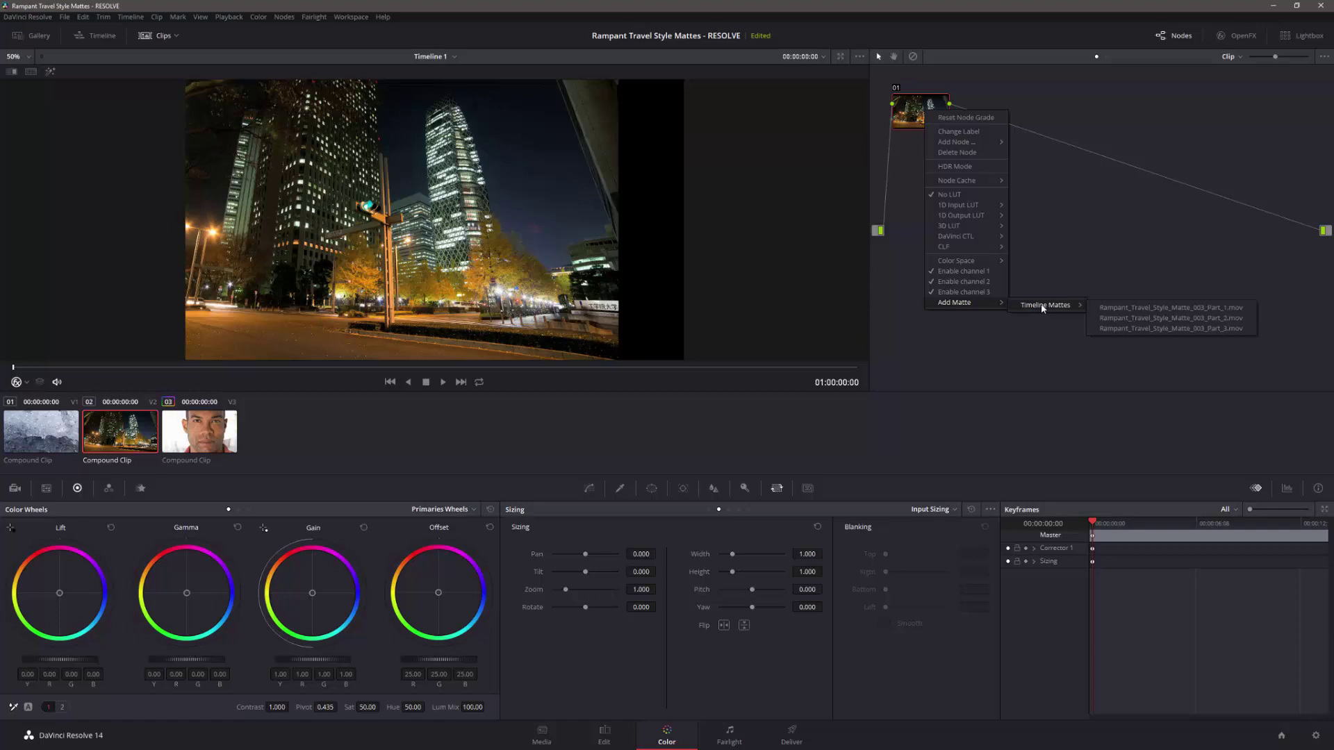
{"action": "left_click", "coordinate": [1161, 326]}
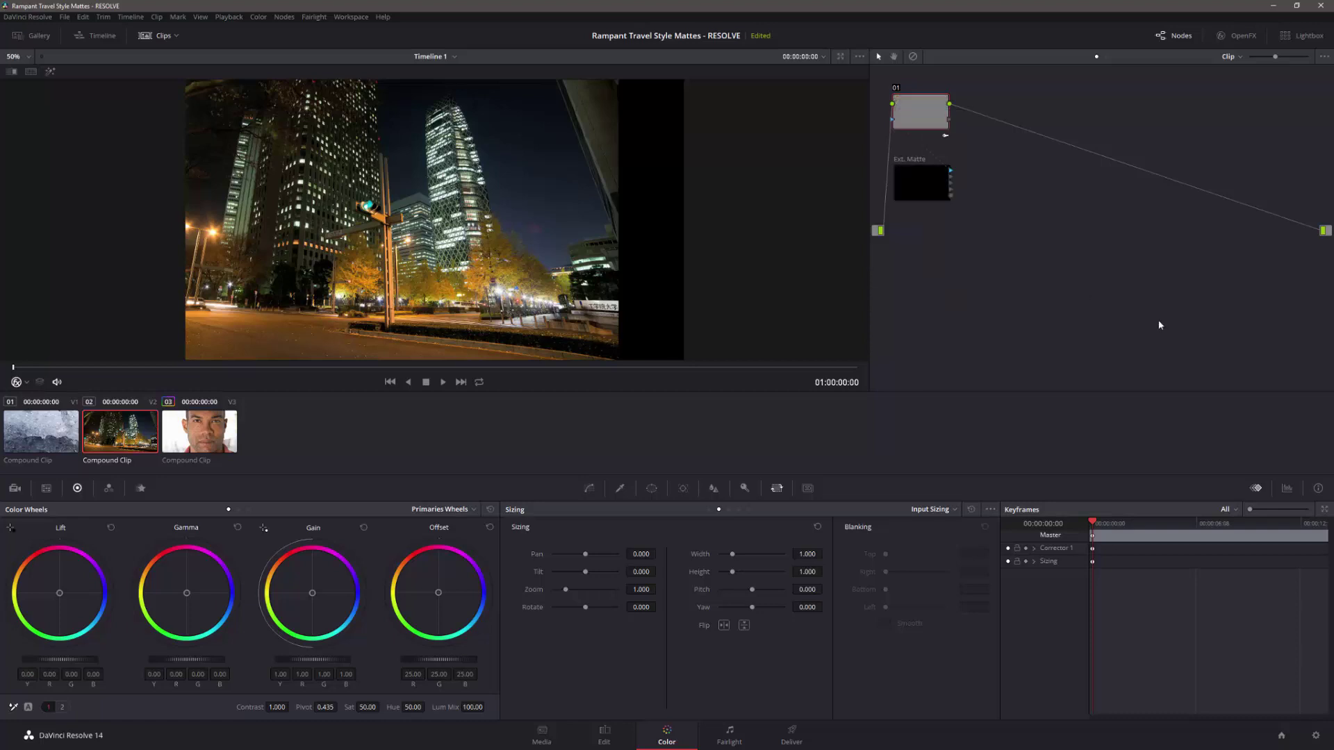
- Arrange the nodes, add an alpha output, and preview the three-panel composite
{"action": "left_click_drag", "start_coordinate": [942, 103], "coordinate": [987, 96]}
{"action": "left_click_drag", "start_coordinate": [947, 186], "coordinate": [963, 196]}
{"action": "right_click", "coordinate": [1037, 189]}
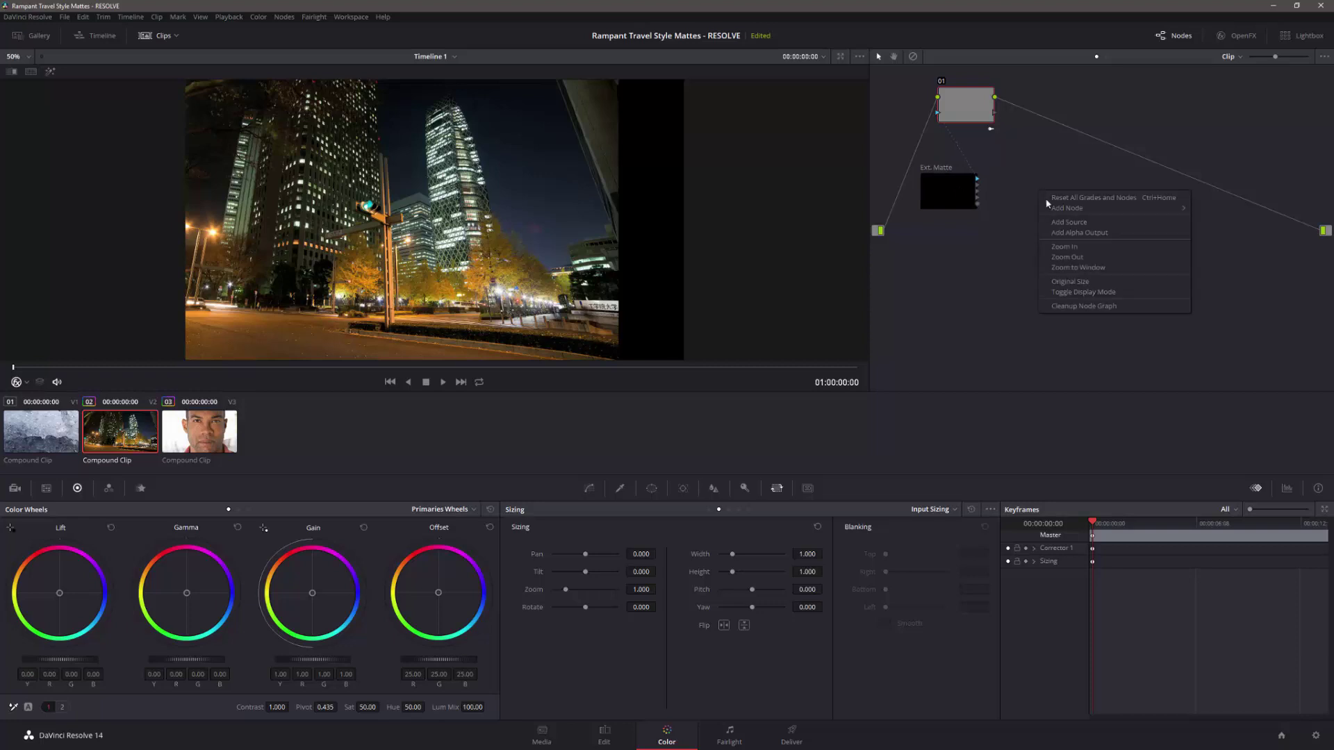
{"action": "left_click", "coordinate": [1080, 235]}
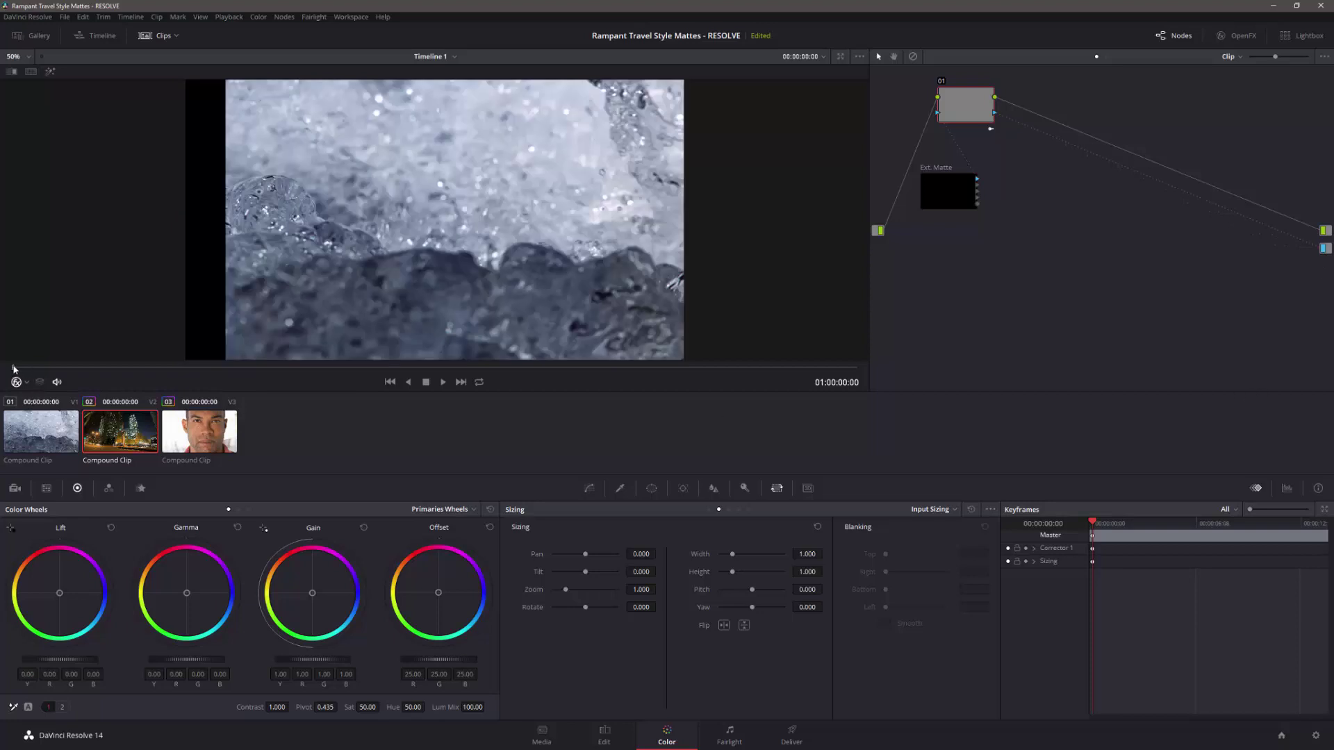
{"action": "left_click_drag", "start_coordinate": [18, 372], "coordinate": [92, 382]}
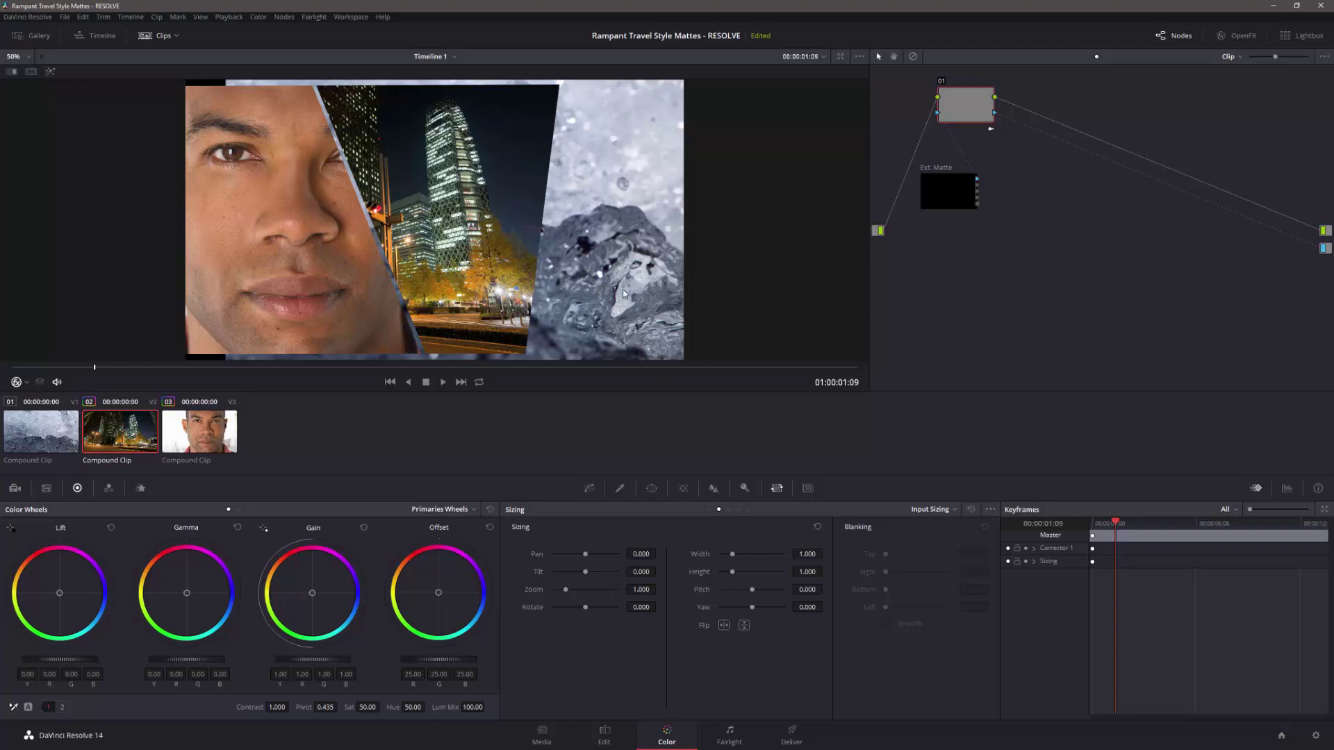
- Attach the Part_3 timeline matte to node 01 of the water clip
{"action": "left_click", "coordinate": [75, 444]}
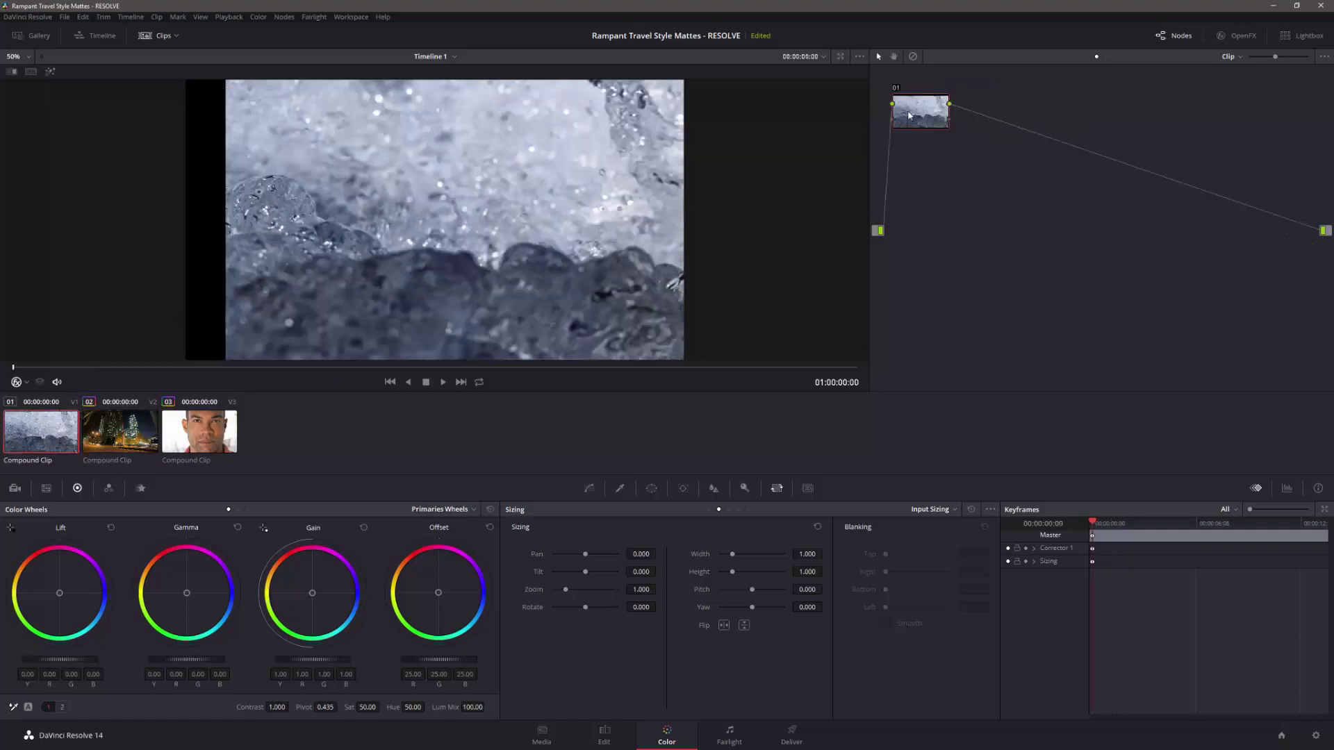
{"action": "right_click", "coordinate": [917, 116]}
{"action": "mouse_move", "coordinate": [962, 312]}
{"action": "mouse_move", "coordinate": [1036, 310]}
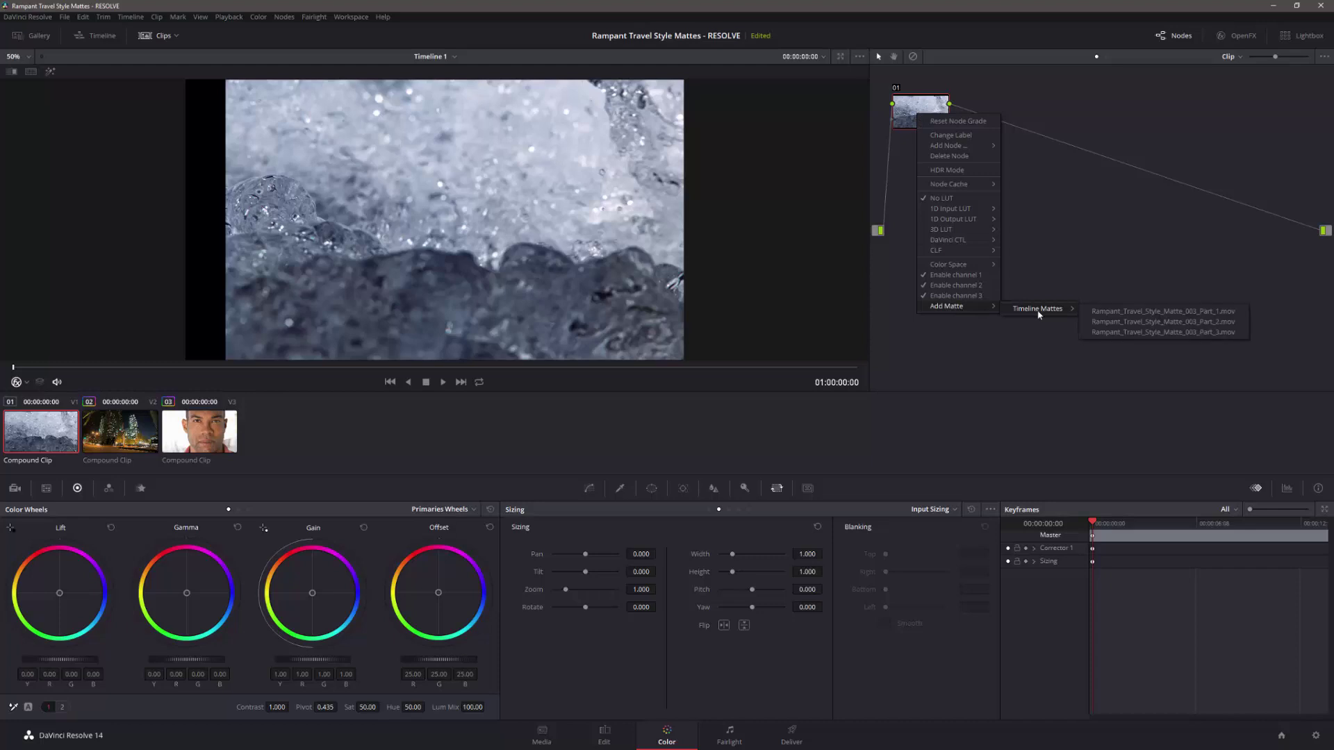
{"action": "left_click", "coordinate": [1152, 332]}
- Add an alpha output to the water clip's node graph and scrub to a composite frame
{"action": "left_click_drag", "start_coordinate": [921, 105], "coordinate": [973, 96]}
{"action": "right_click", "coordinate": [1045, 231]}
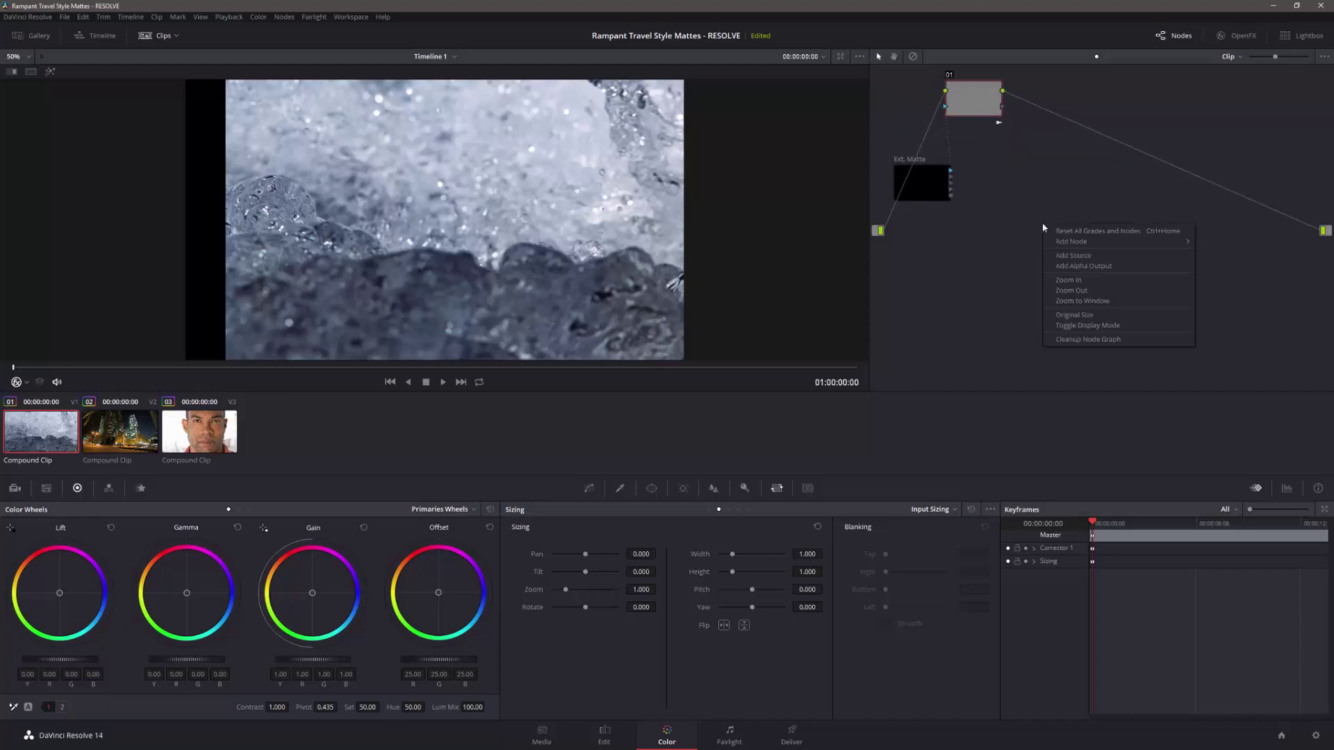
{"action": "left_click", "coordinate": [1091, 267]}
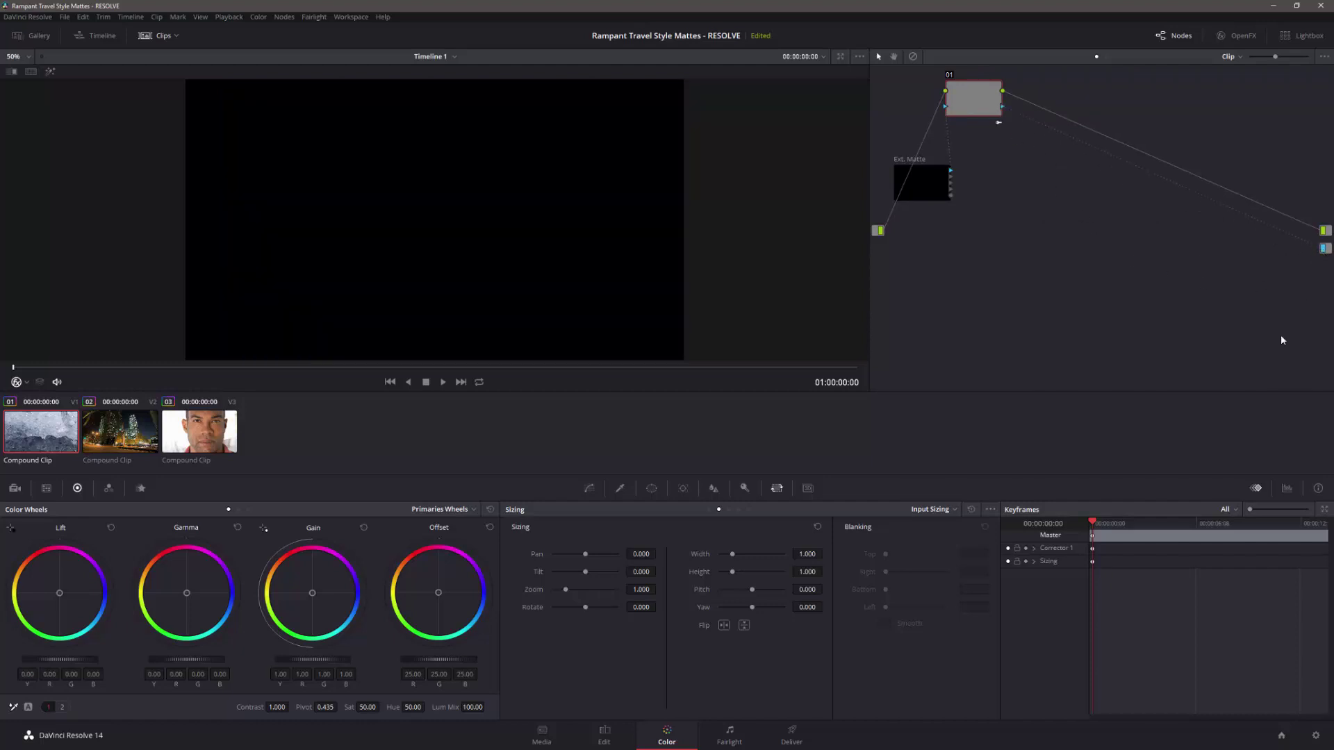
{"action": "left_click_drag", "start_coordinate": [14, 368], "coordinate": [100, 386]}
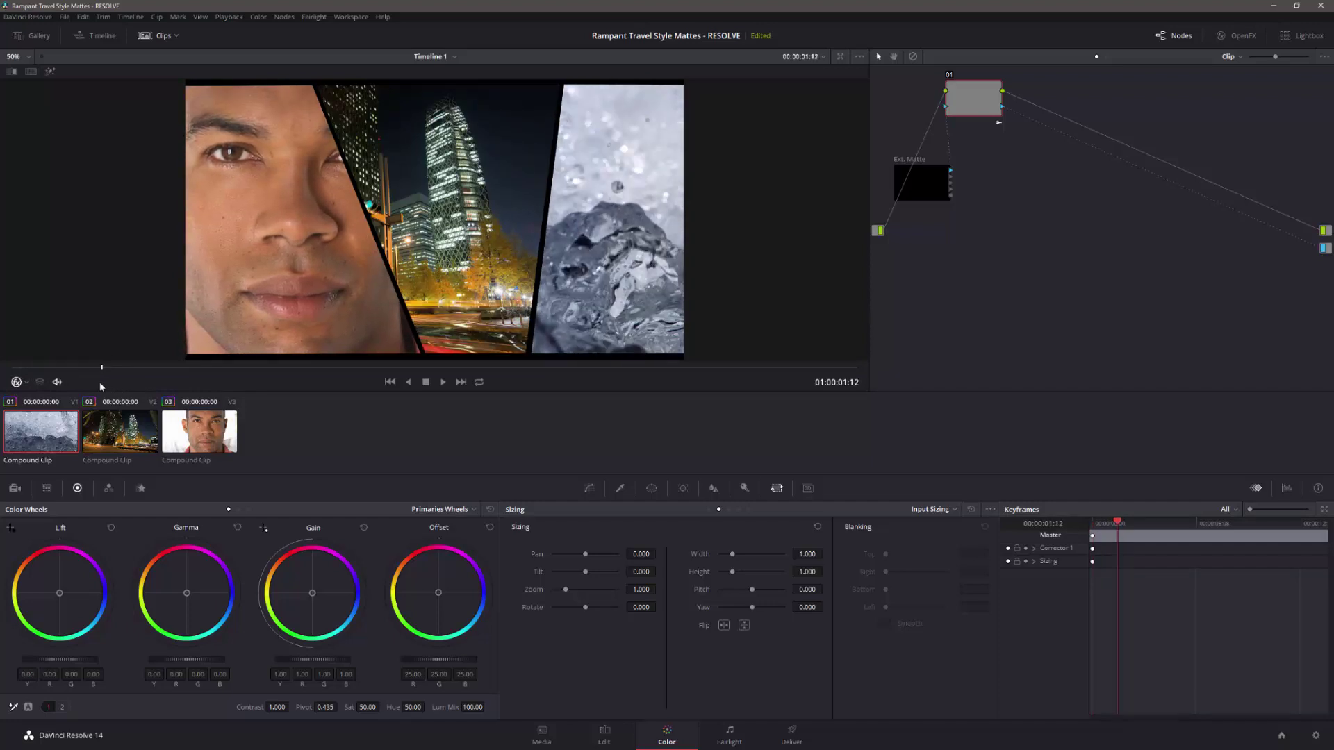
- Add a serial node after node 01 and push the Gamma wheel toward blue for the water panel
{"action": "right_click", "coordinate": [972, 98]}
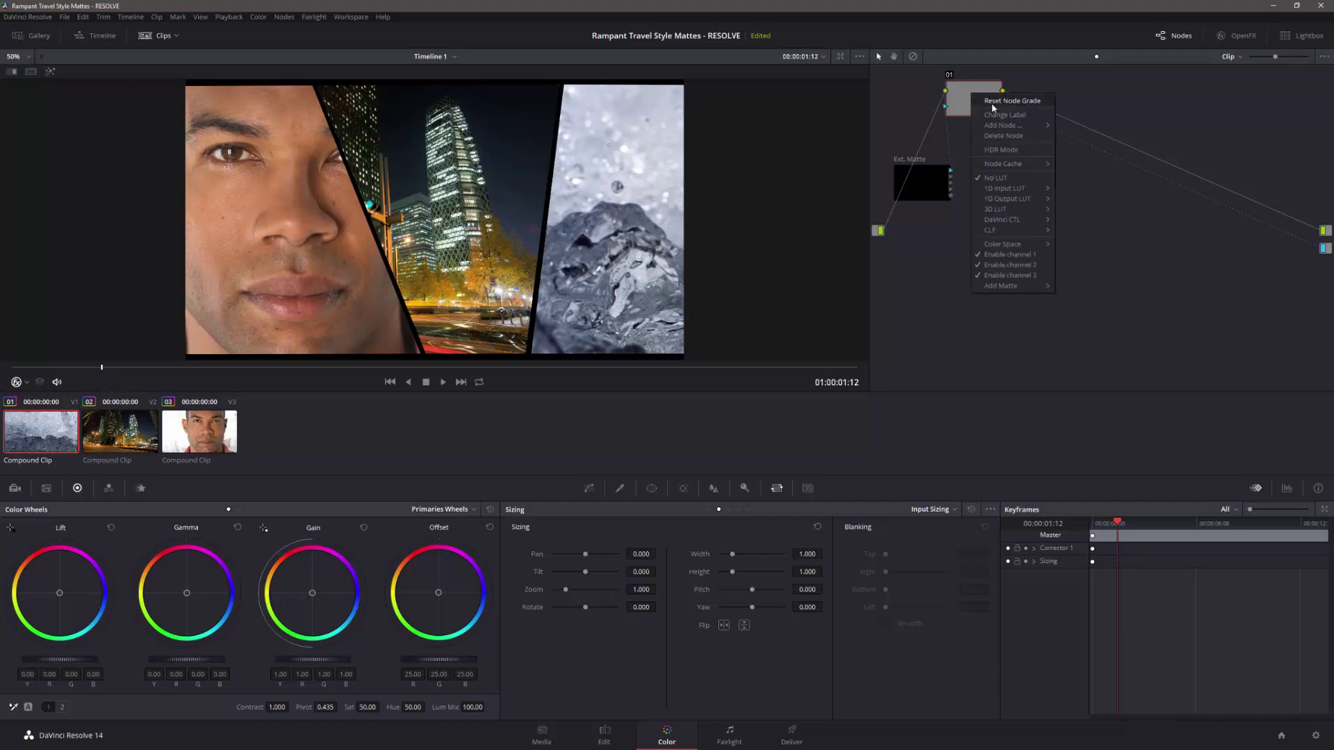
{"action": "mouse_move", "coordinate": [1012, 125]}
{"action": "left_click", "coordinate": [1087, 130]}
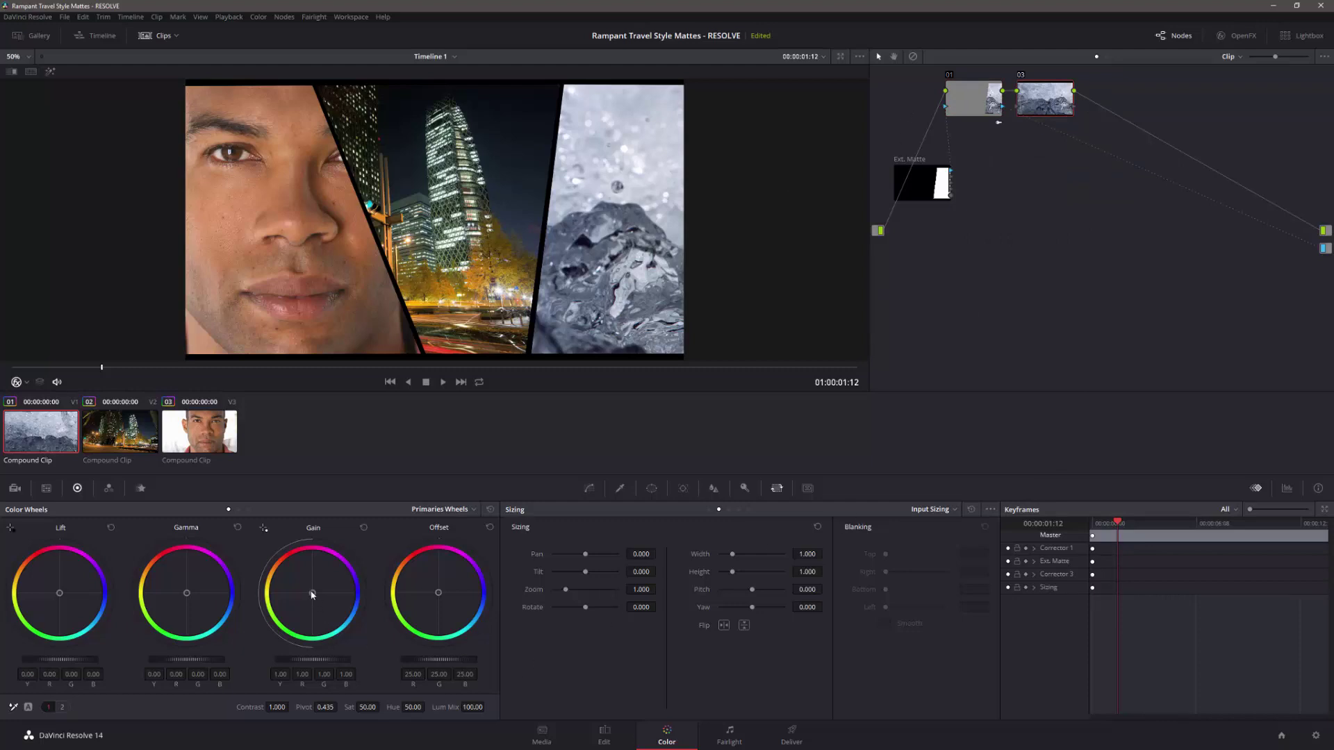
{"action": "left_click_drag", "start_coordinate": [182, 596], "coordinate": [211, 601]}
- On the Edit page, open the LEFT compound clip in its own timeline
{"action": "left_click", "coordinate": [612, 743]}
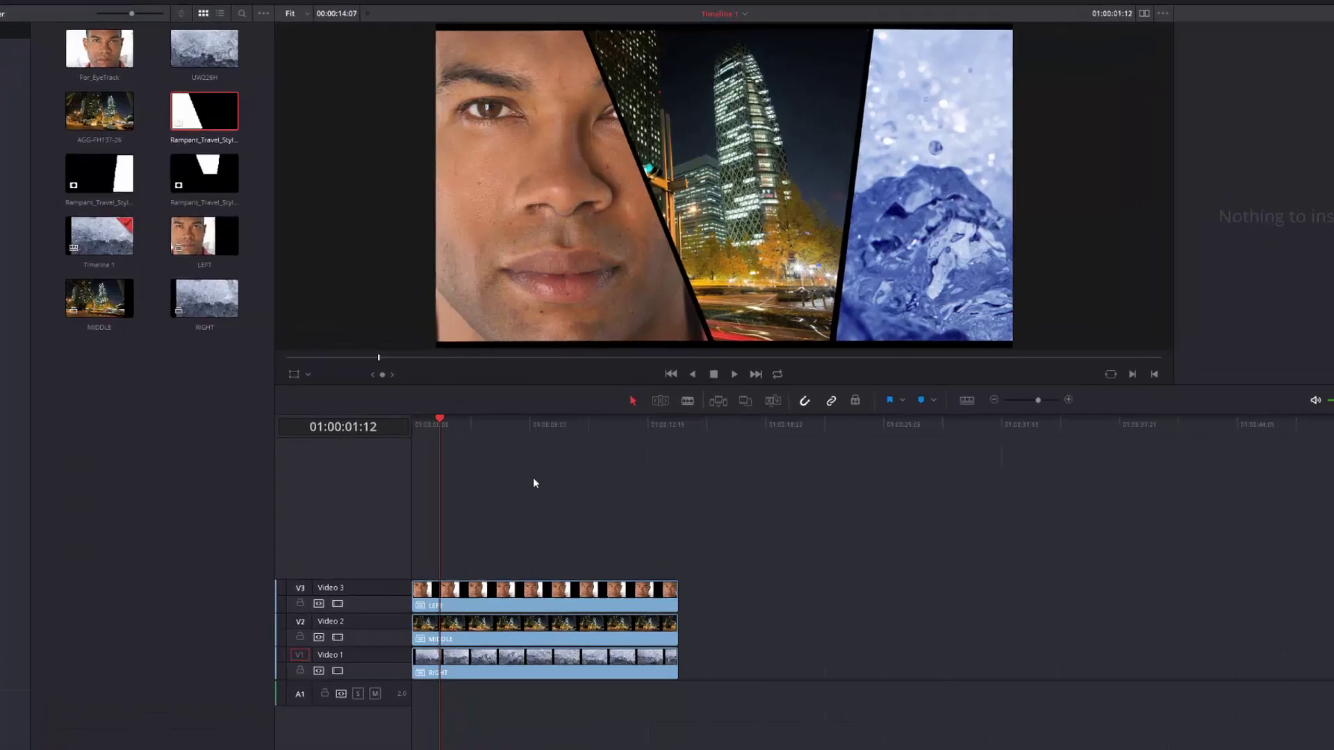
{"action": "left_click", "coordinate": [530, 571]}
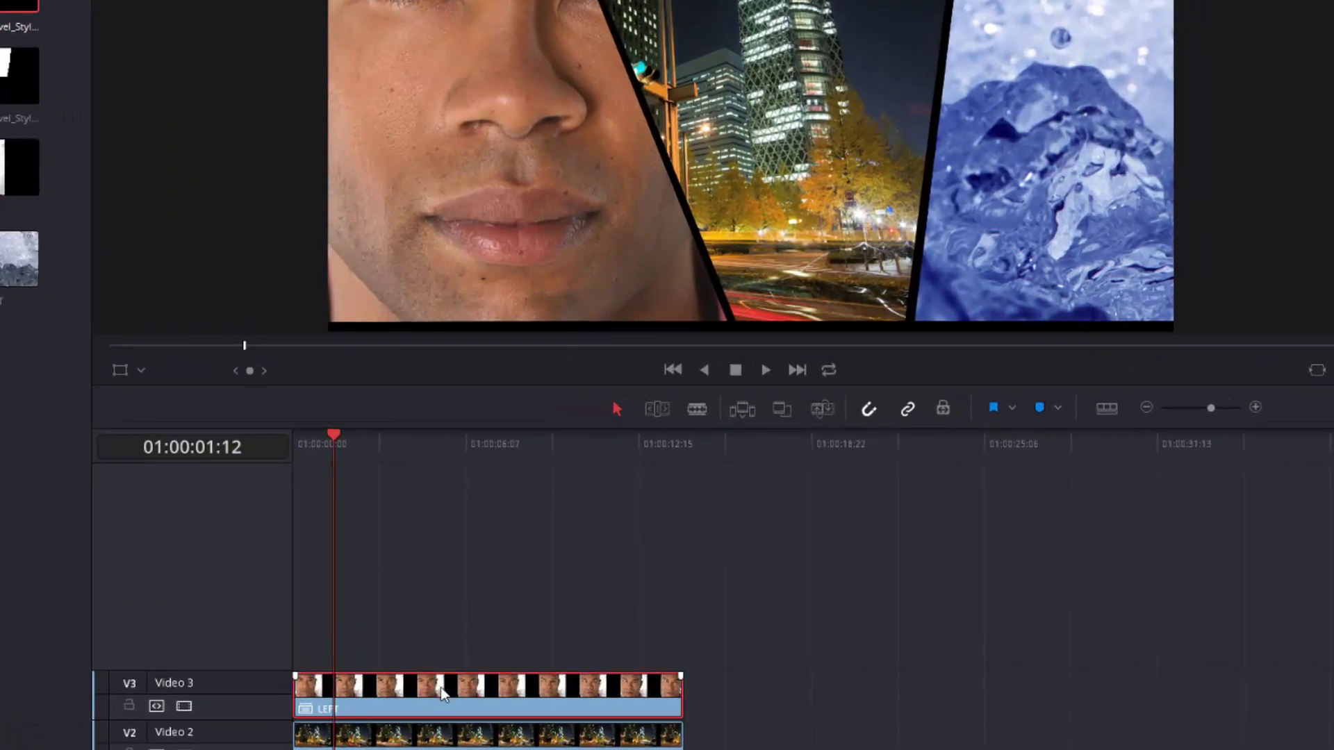
{"action": "right_click", "coordinate": [448, 691]}
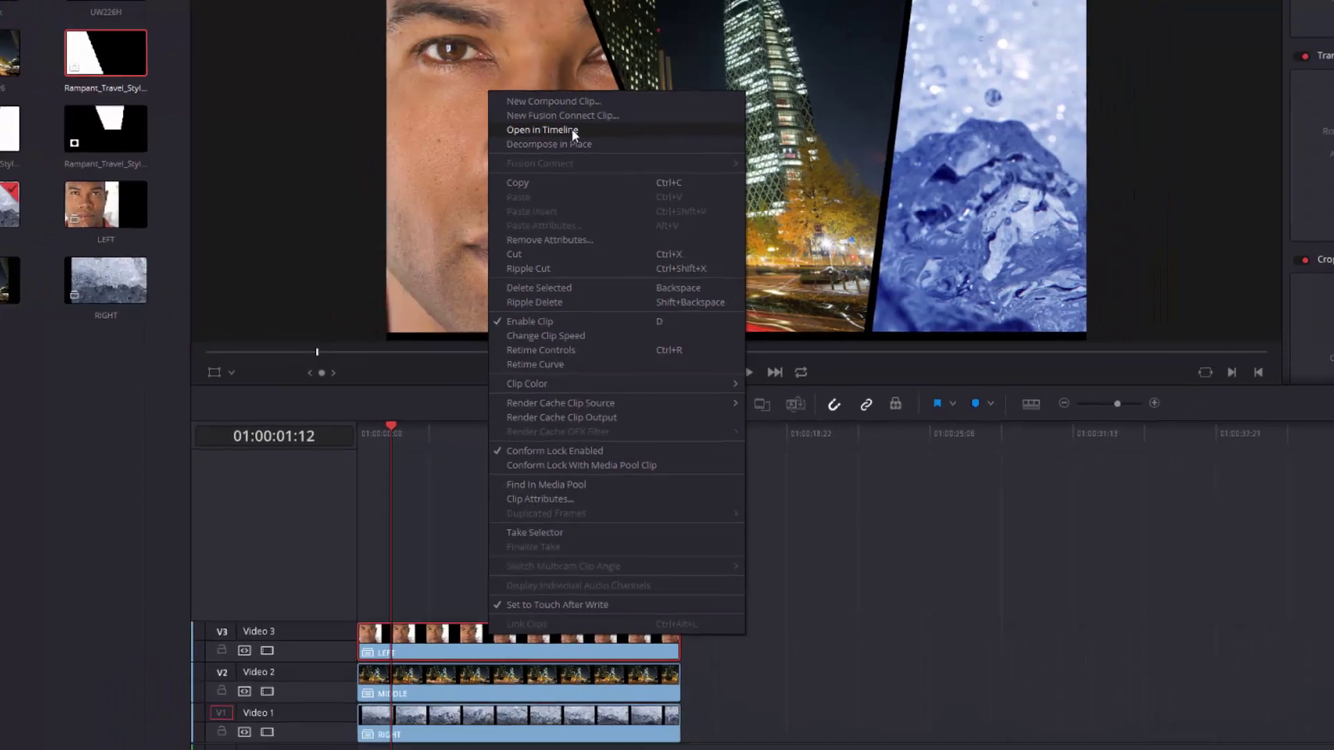
{"action": "left_click", "coordinate": [553, 77]}
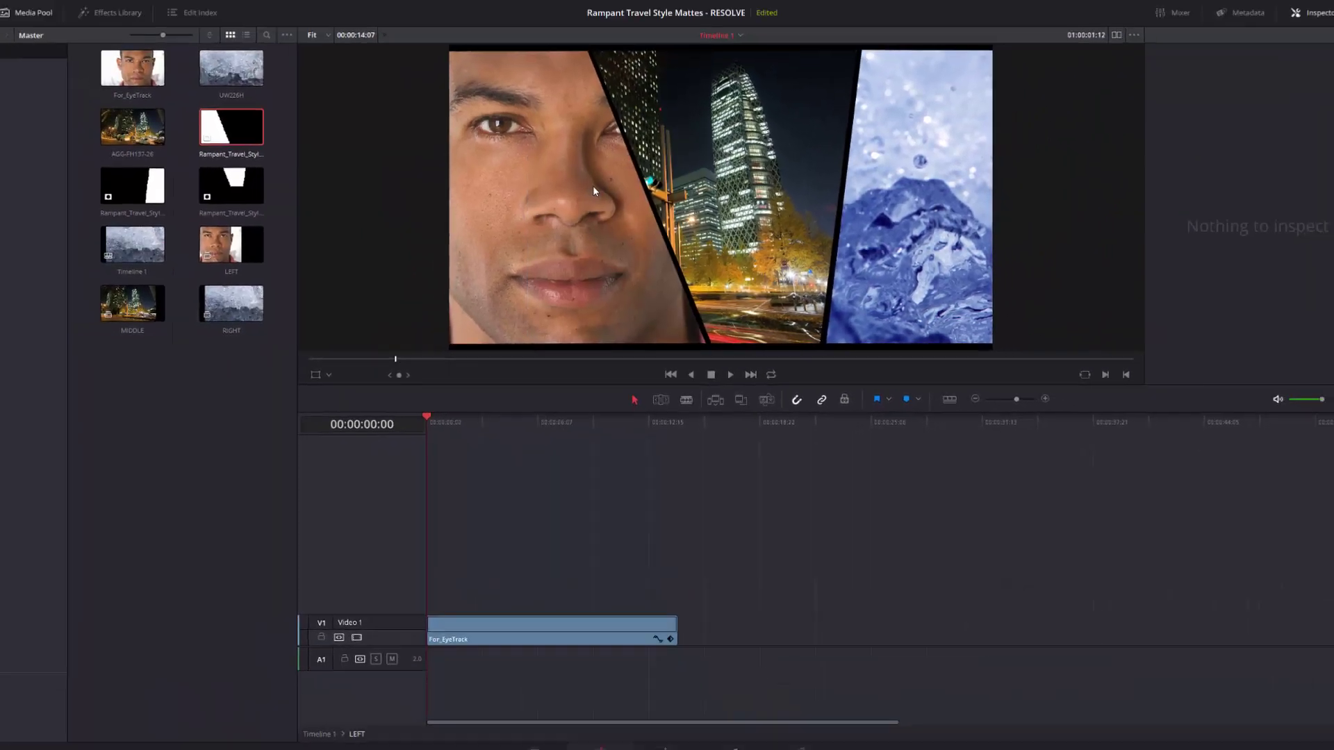
- Set the For_EyeTrack portrait's Position X to -976, then return to Timeline 1
{"action": "left_click", "coordinate": [540, 616]}
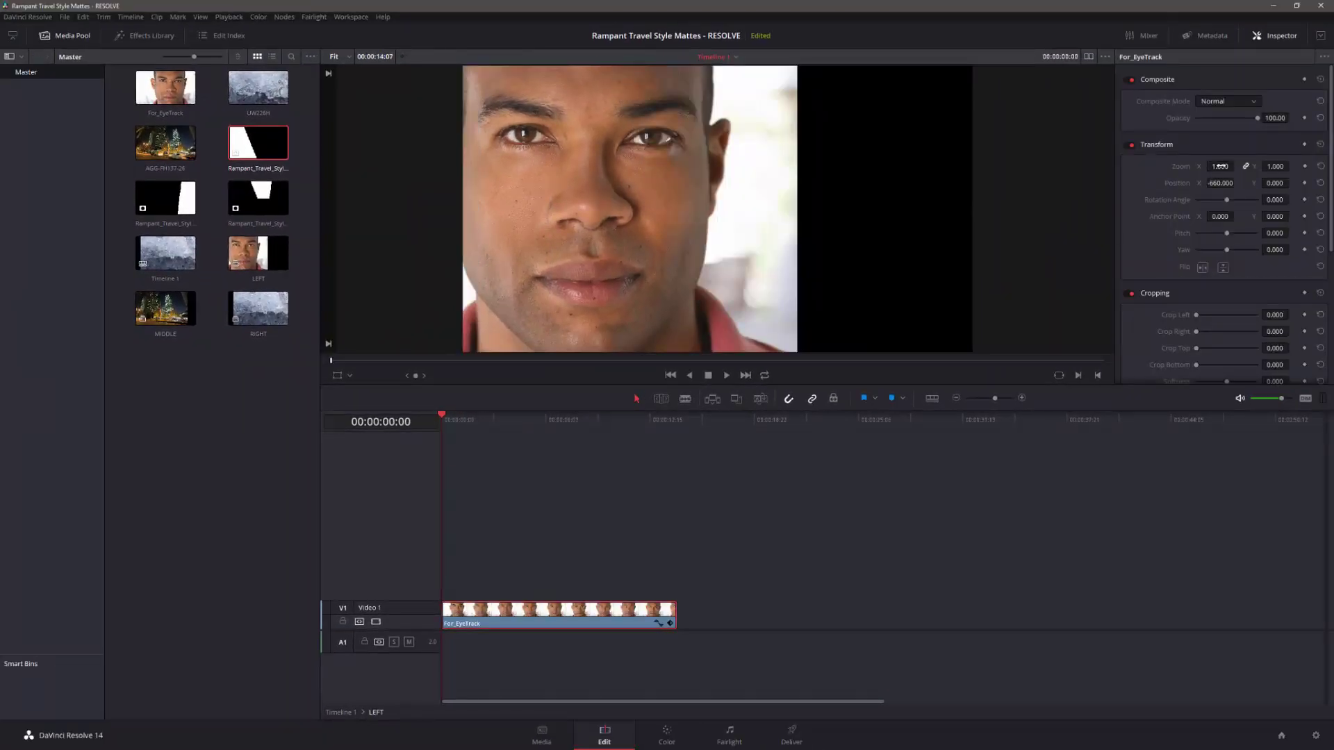
{"action": "left_click_drag", "start_coordinate": [1225, 182], "coordinate": [1236, 182]}
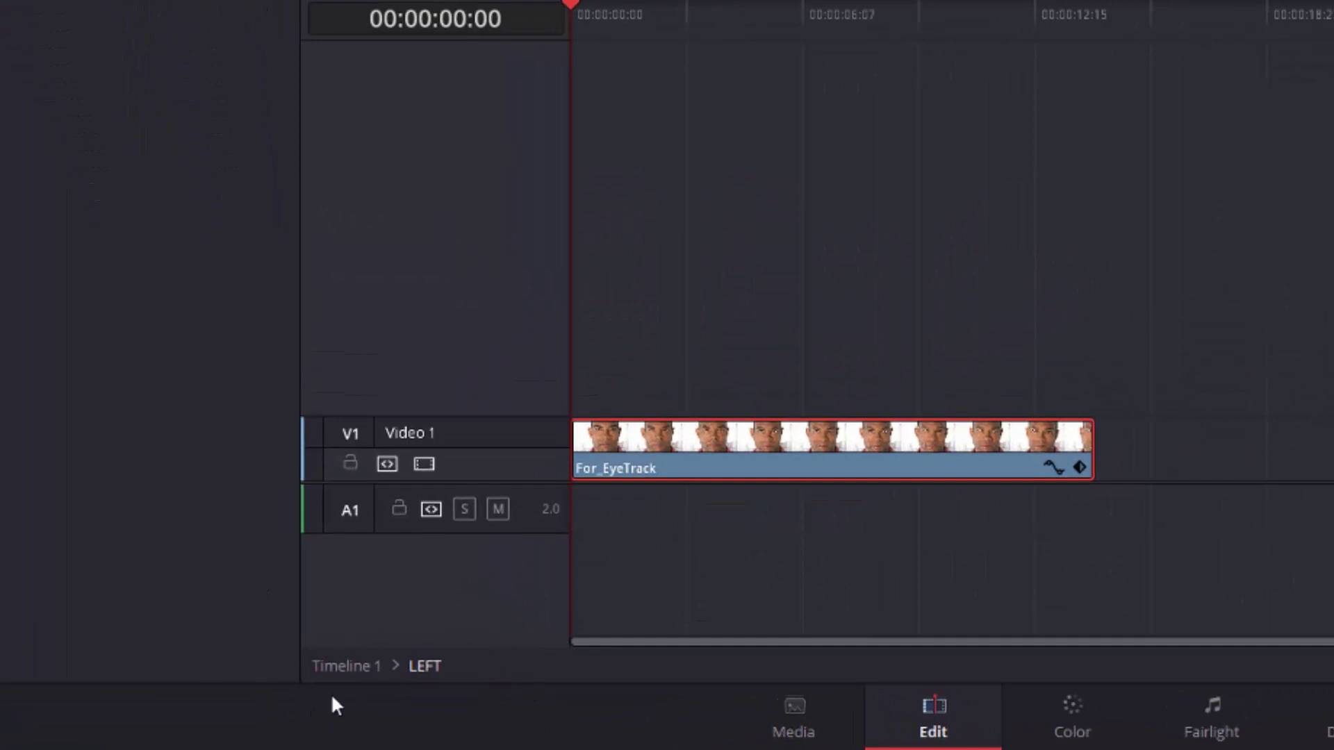
{"action": "left_click", "coordinate": [361, 665]}
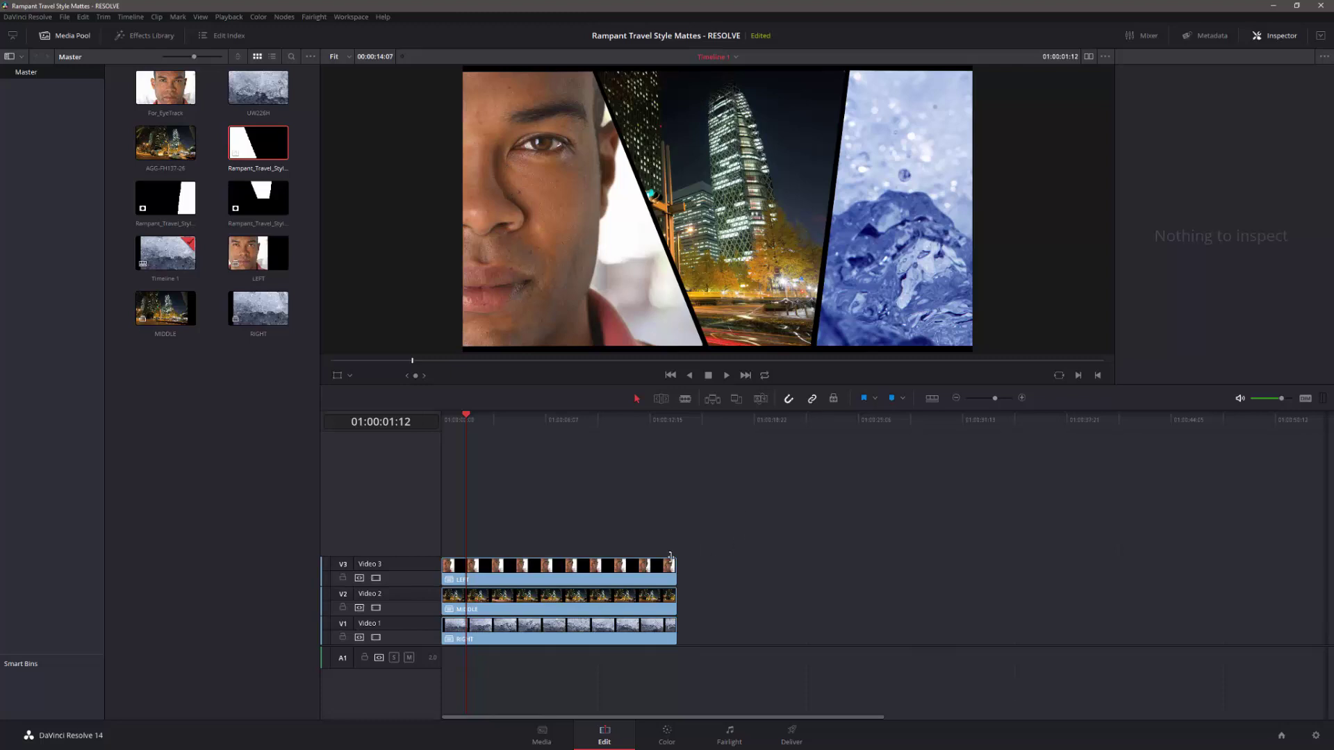
- Combine the LEFT, MIDDLE and RIGHT clips into a compound clip named 'FINAL 3 PART MATTE' and select it
{"action": "left_click_drag", "start_coordinate": [586, 516], "coordinate": [572, 684]}
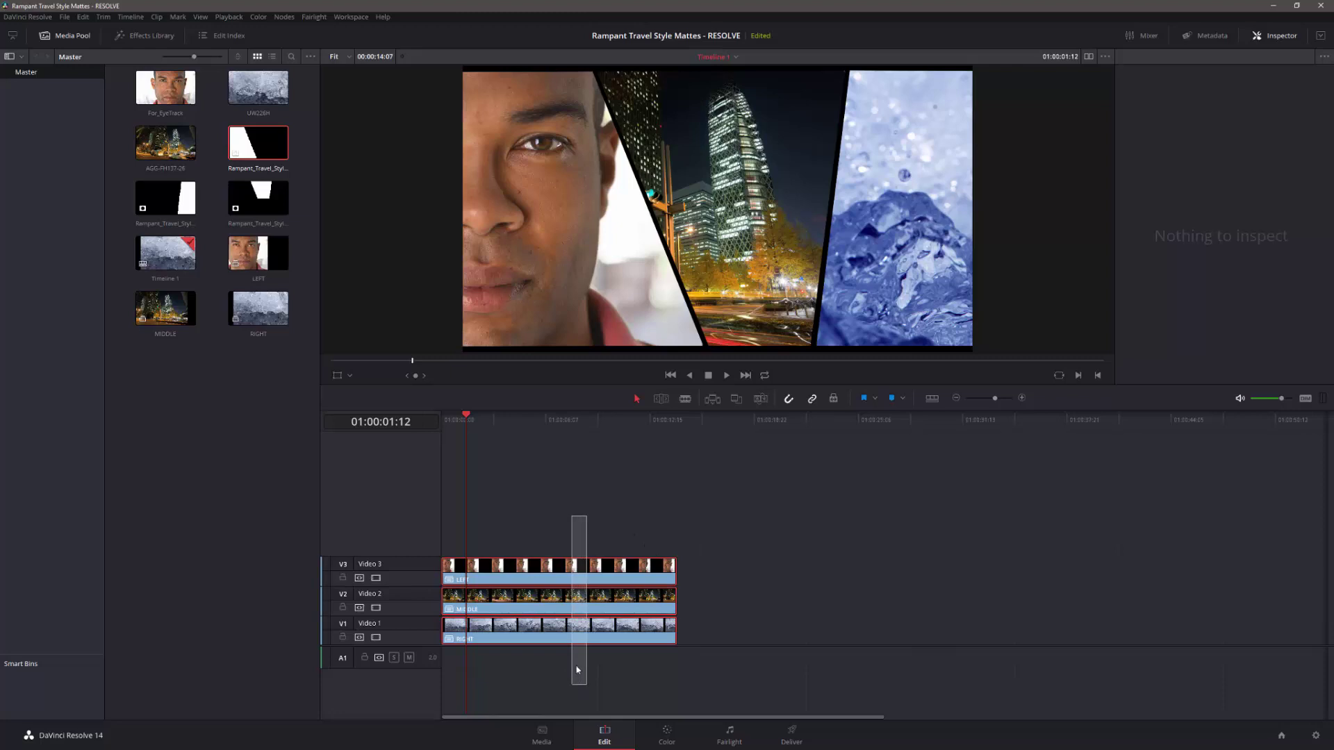
{"action": "right_click", "coordinate": [578, 577]}
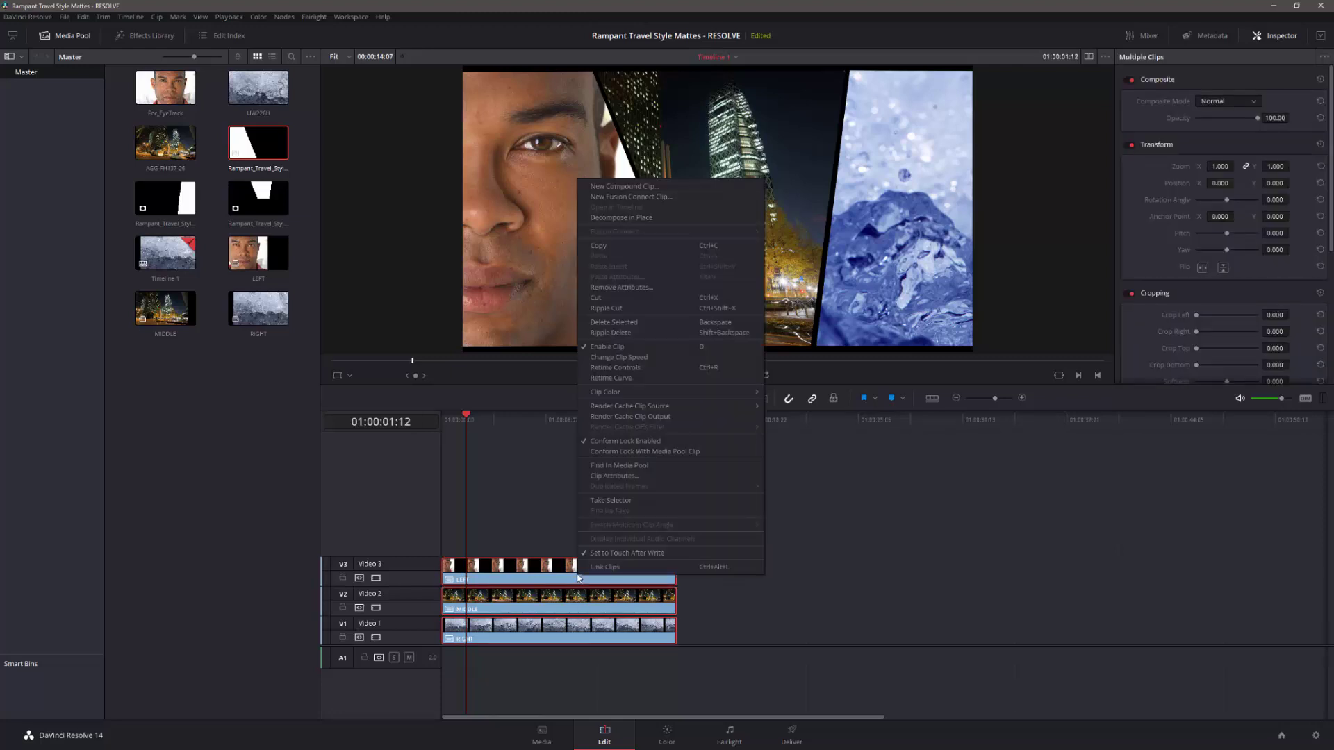
{"action": "left_click", "coordinate": [638, 189]}
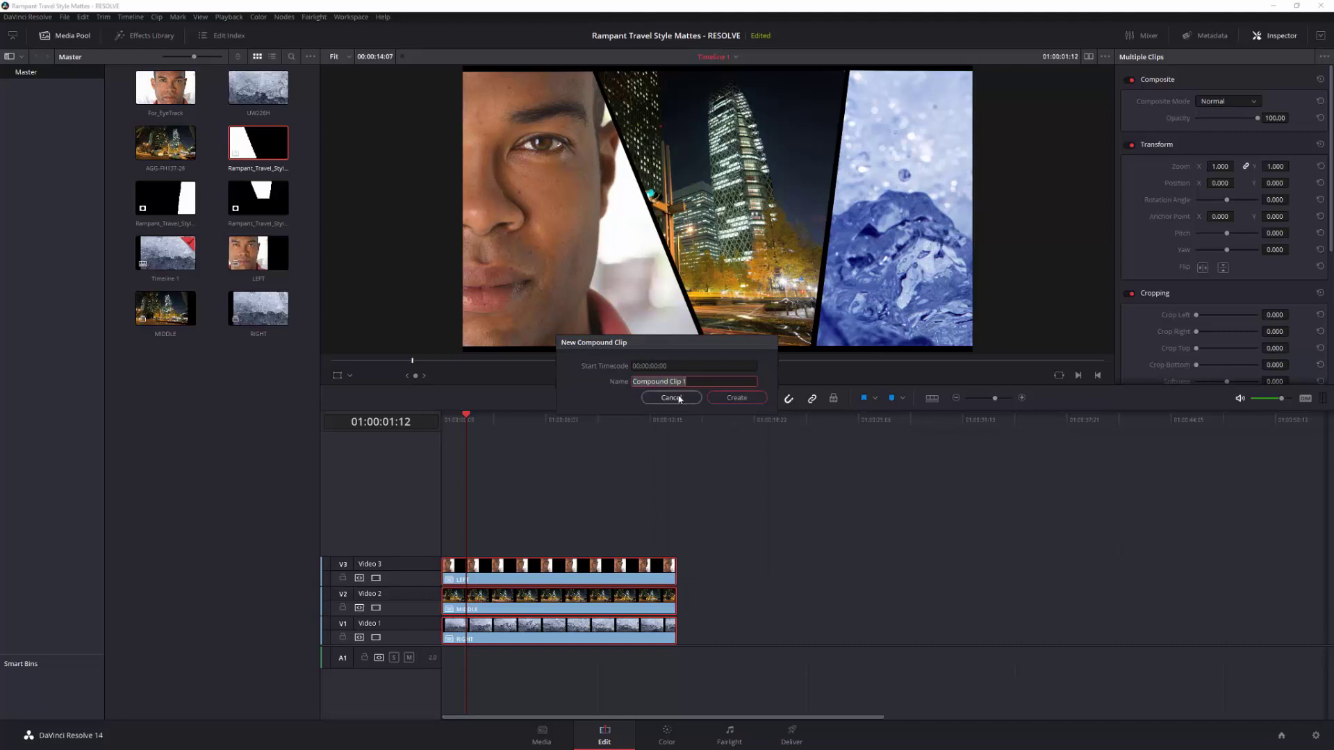
{"action": "type", "text": "FINAL 3 PART MATTE"}
{"action": "left_click", "coordinate": [737, 398]}
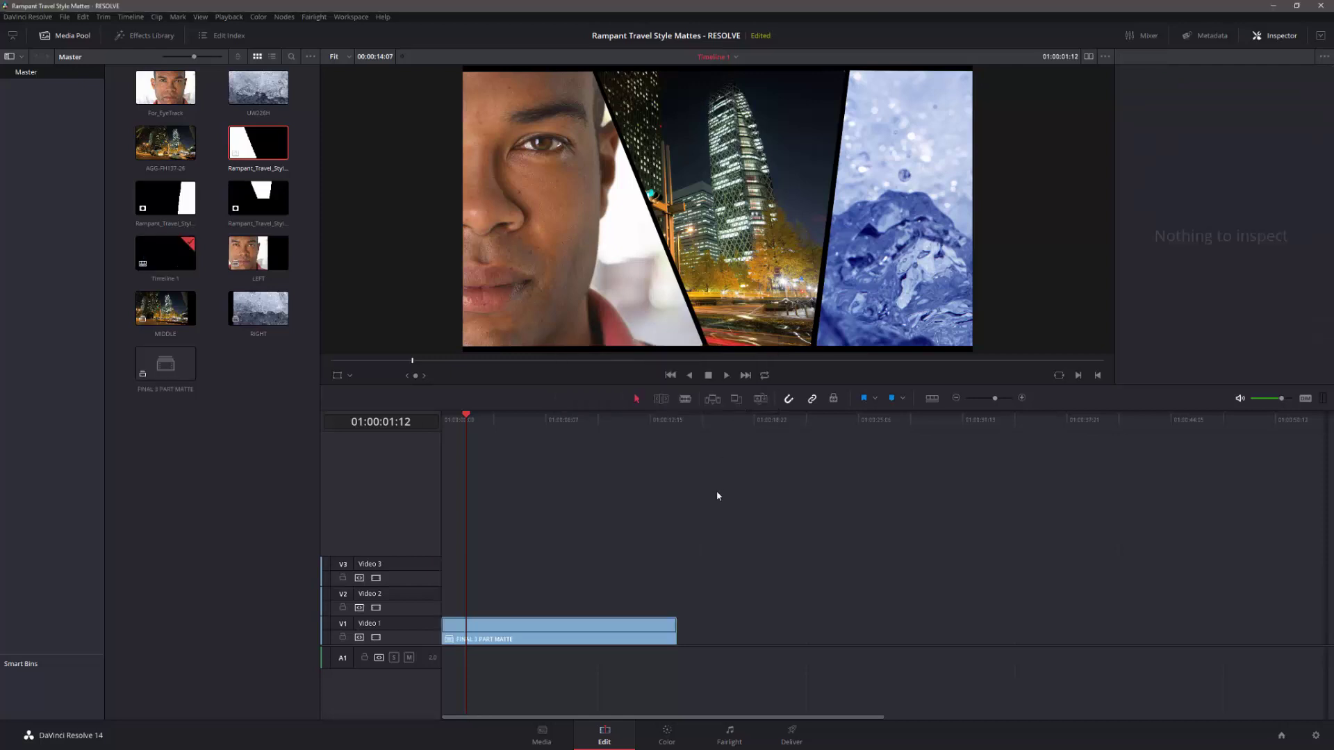
{"action": "left_click", "coordinate": [588, 639]}
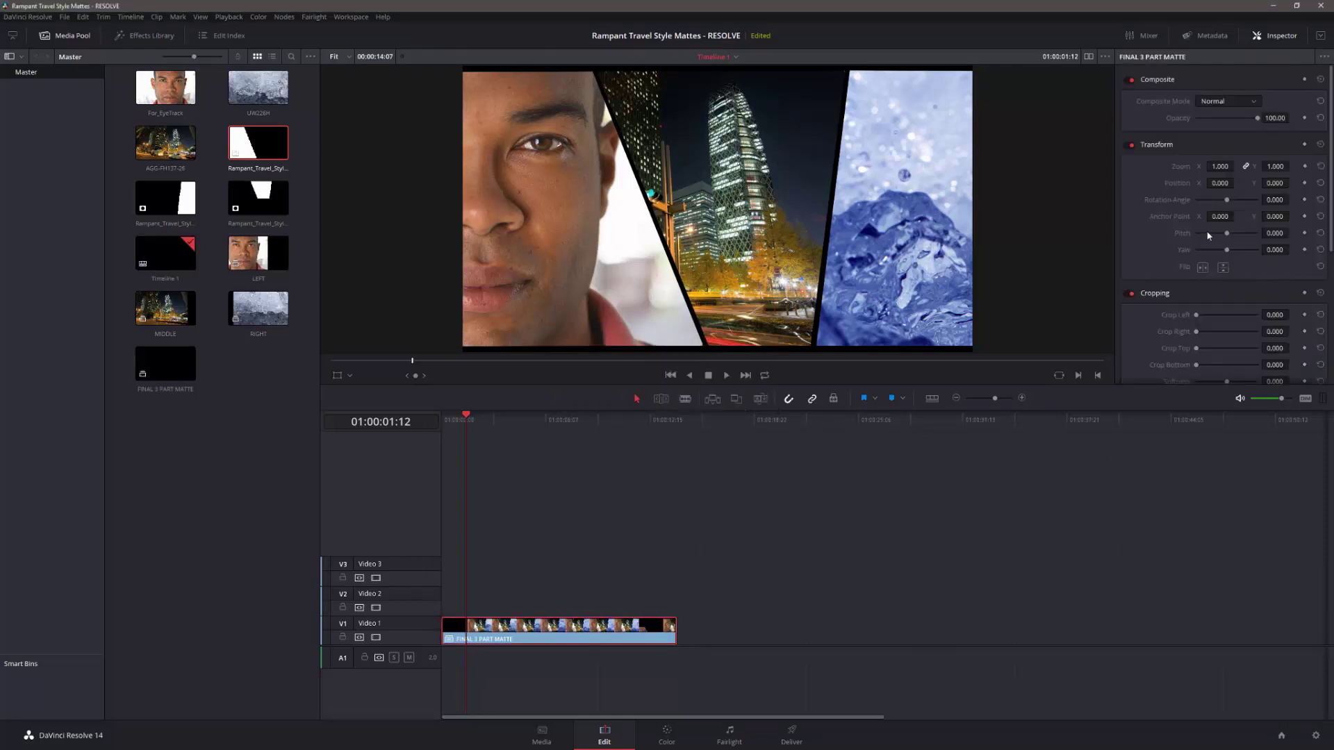
{"action": "left_click_drag", "start_coordinate": [1220, 167], "coordinate": [1237, 166]}
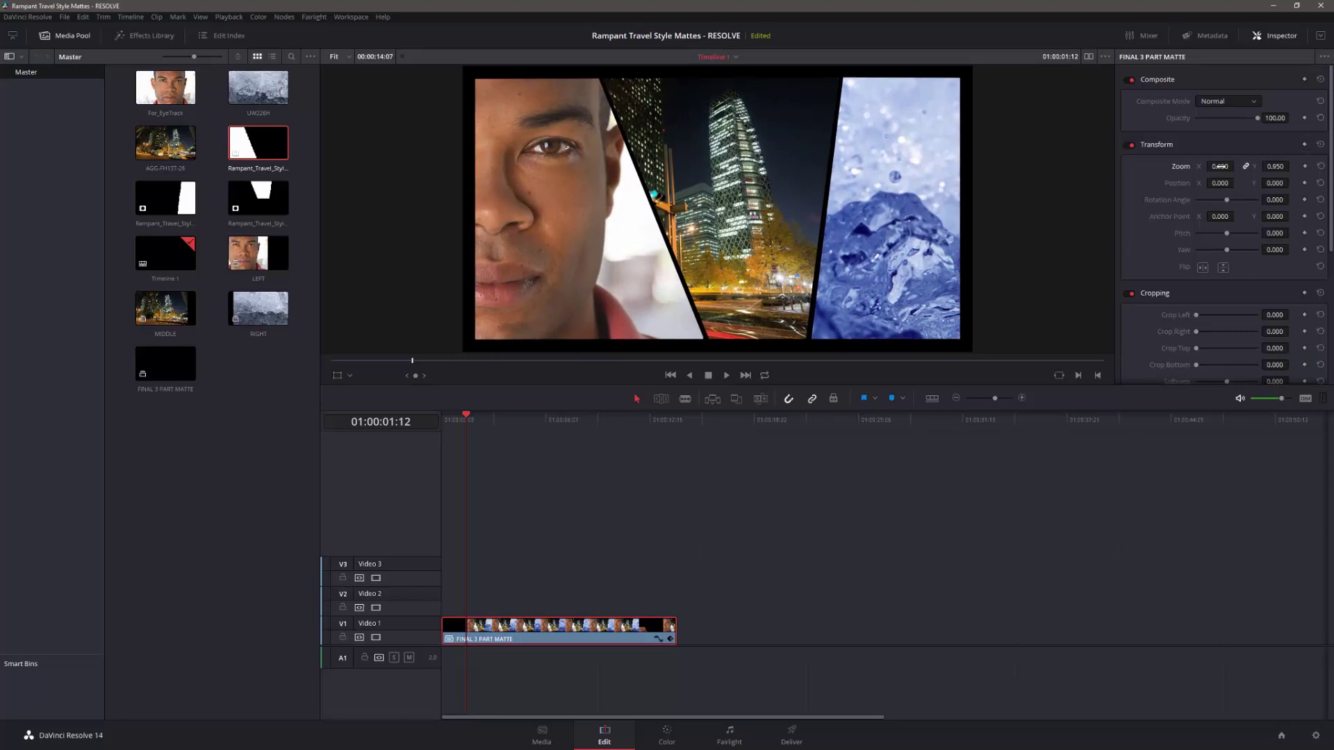
{"action": "left_click", "coordinate": [1319, 167]}
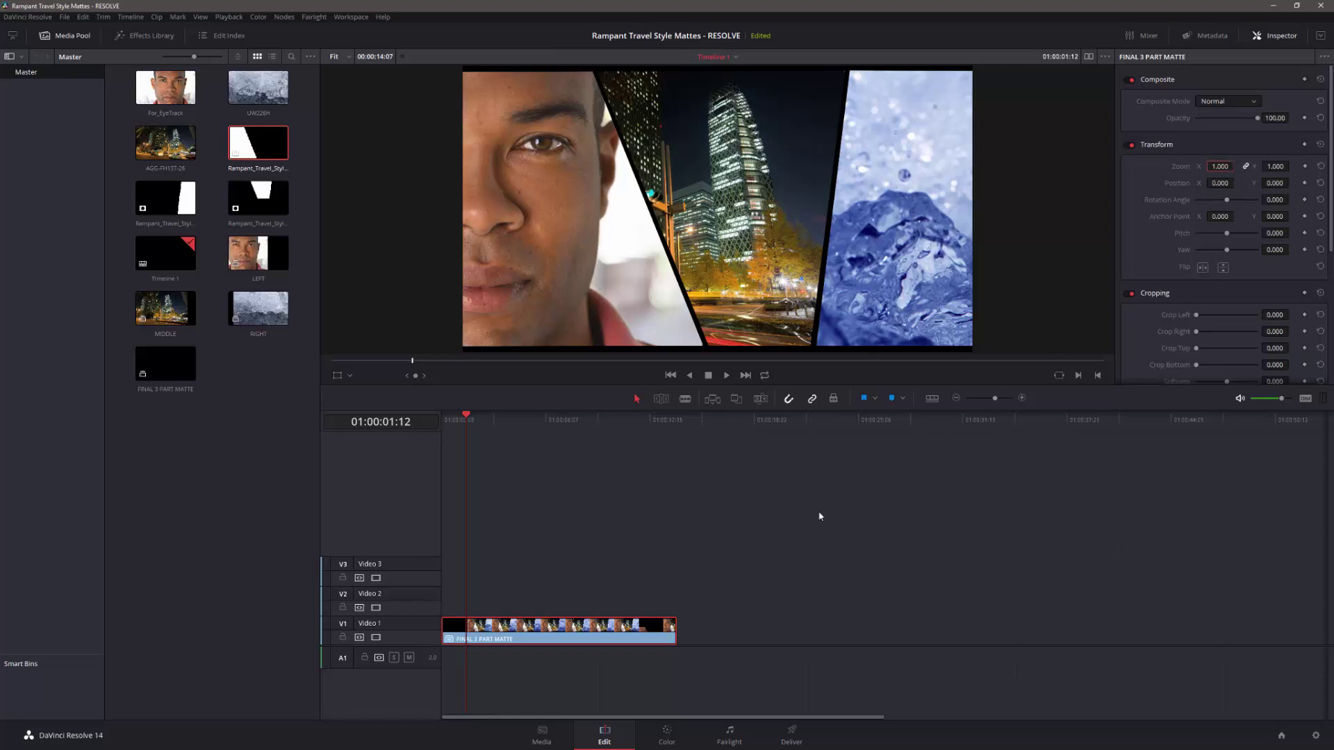
{"action": "right_click", "coordinate": [554, 632]}
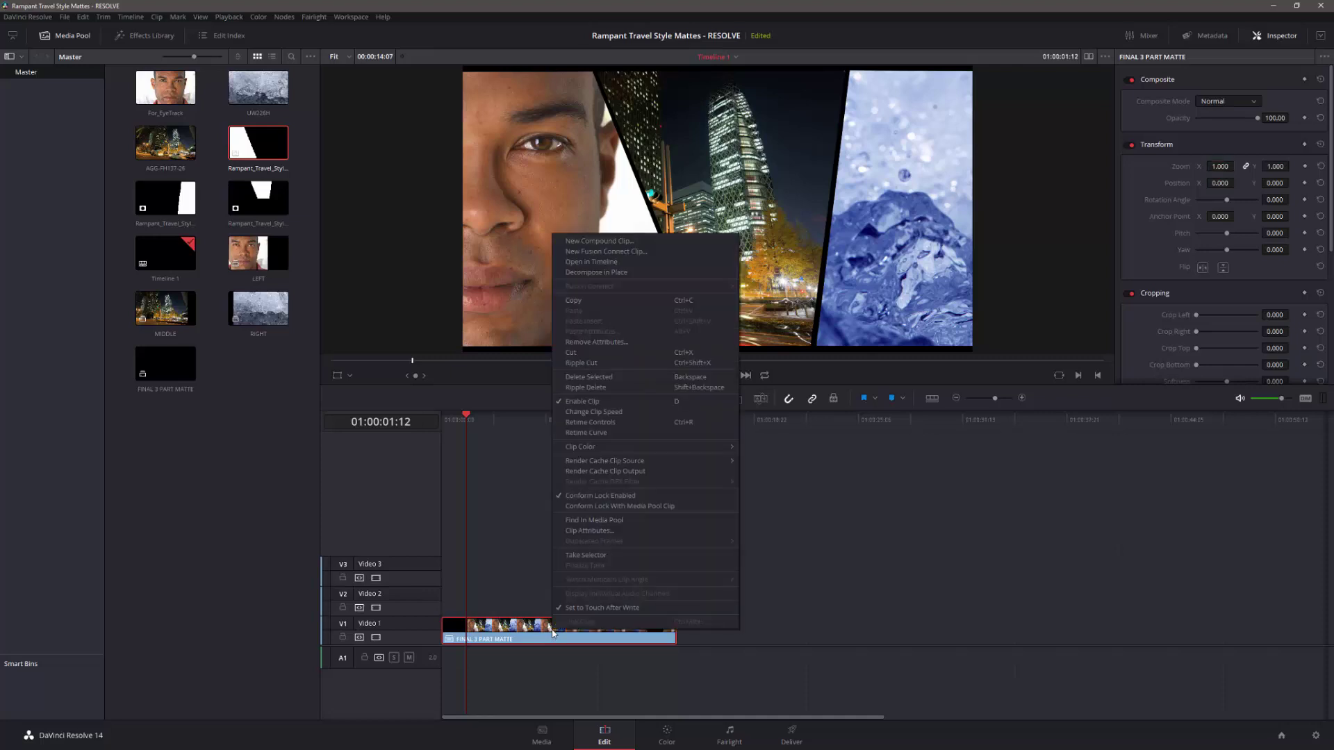
{"action": "left_click", "coordinate": [603, 262]}
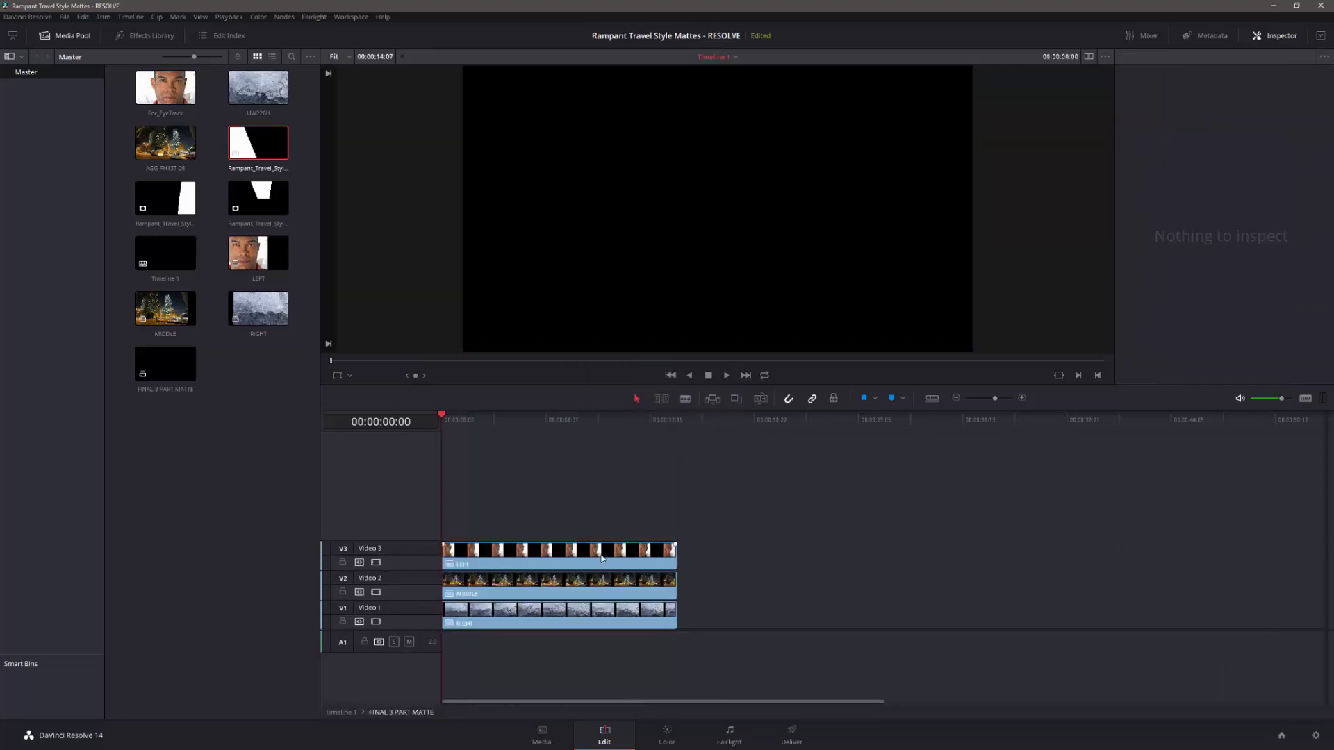
{"action": "left_click_drag", "start_coordinate": [450, 415], "coordinate": [548, 417]}
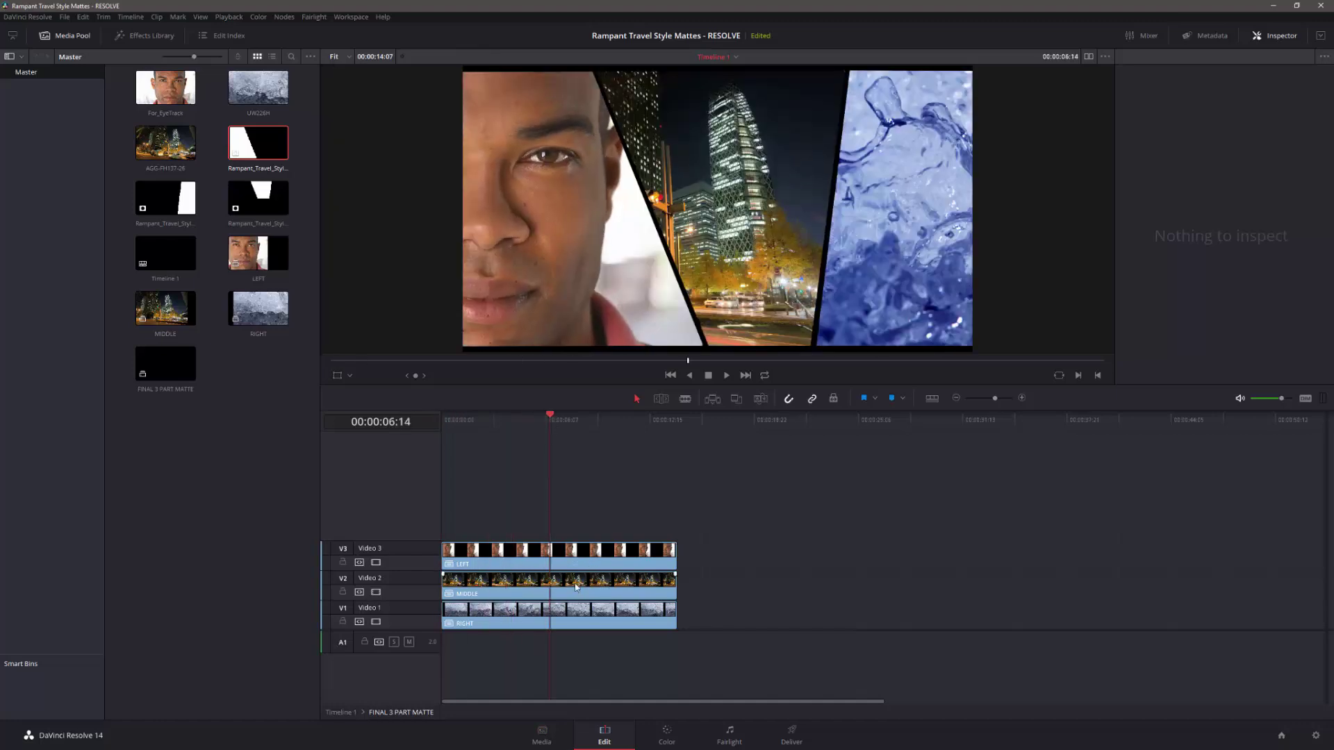
{"action": "right_click", "coordinate": [575, 584]}
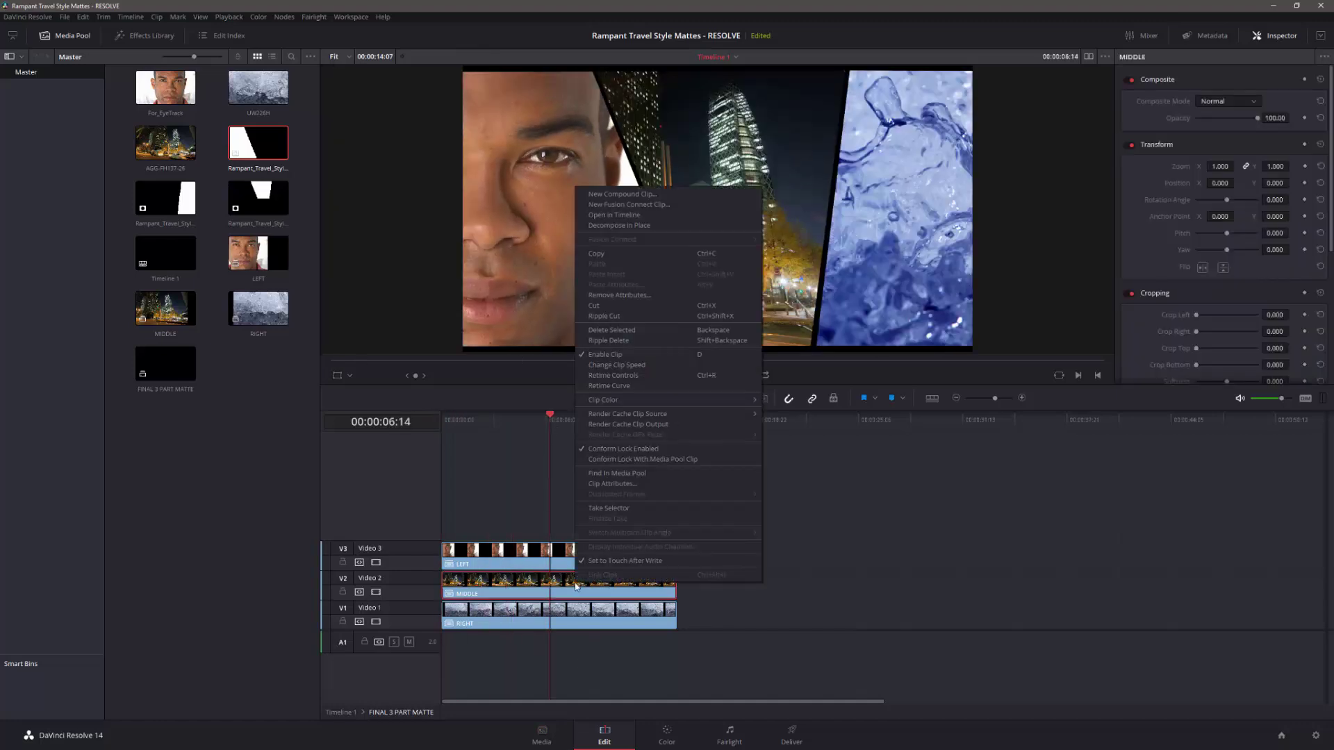
{"action": "left_click", "coordinate": [626, 214]}
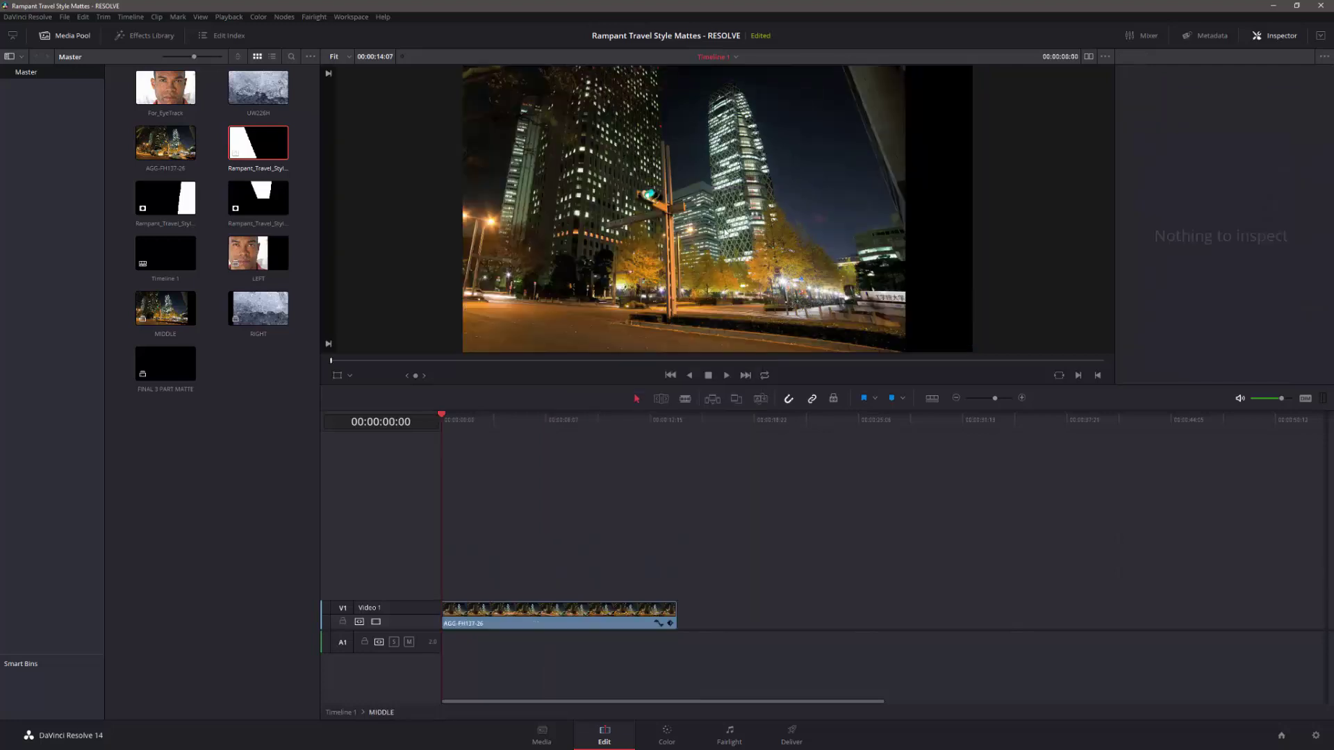
{"action": "left_click", "coordinate": [593, 615]}
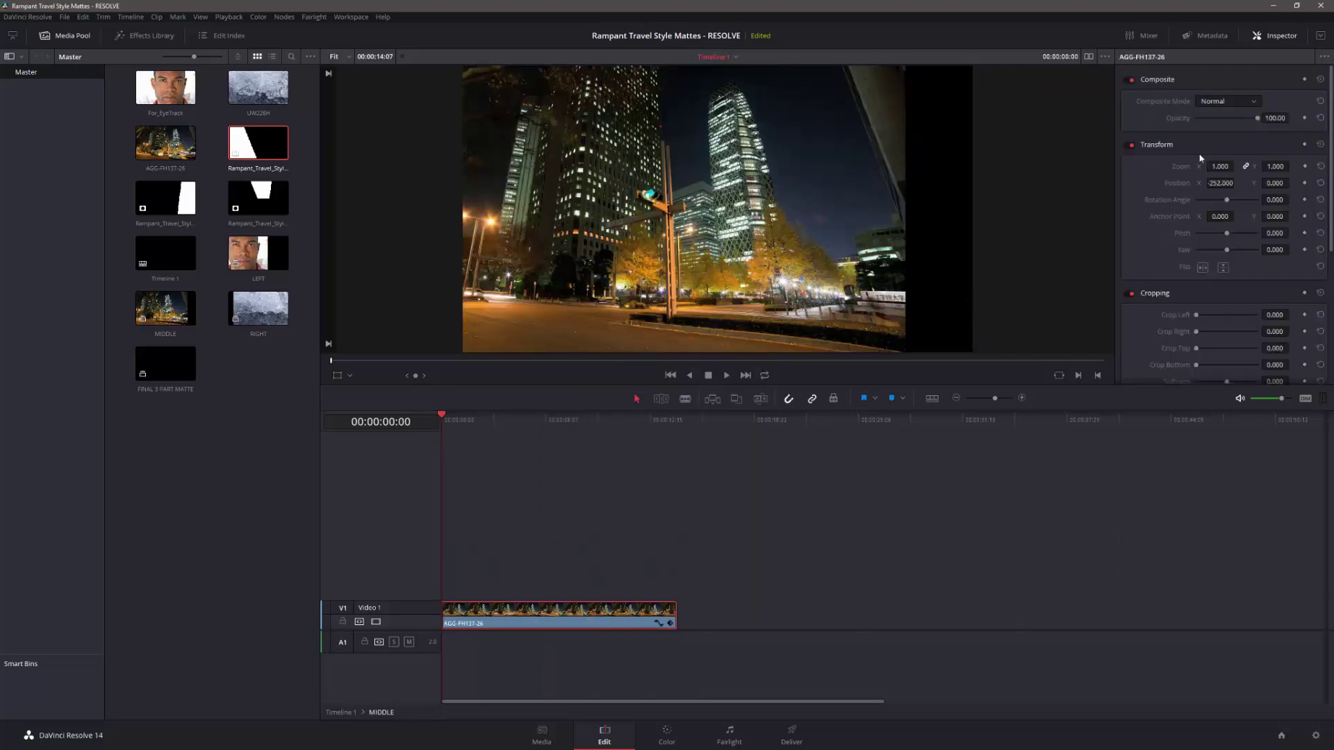
{"action": "left_click", "coordinate": [347, 711]}
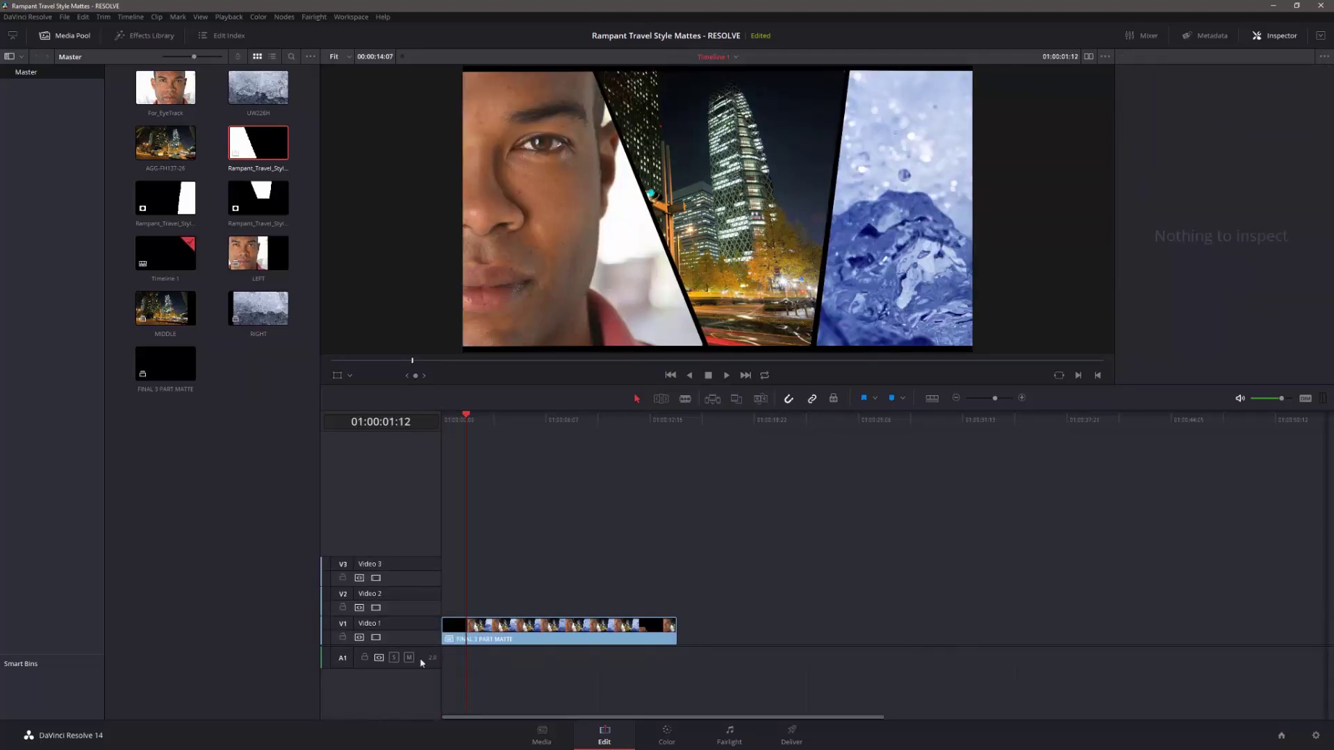
{"action": "left_click_drag", "start_coordinate": [467, 416], "coordinate": [640, 586]}
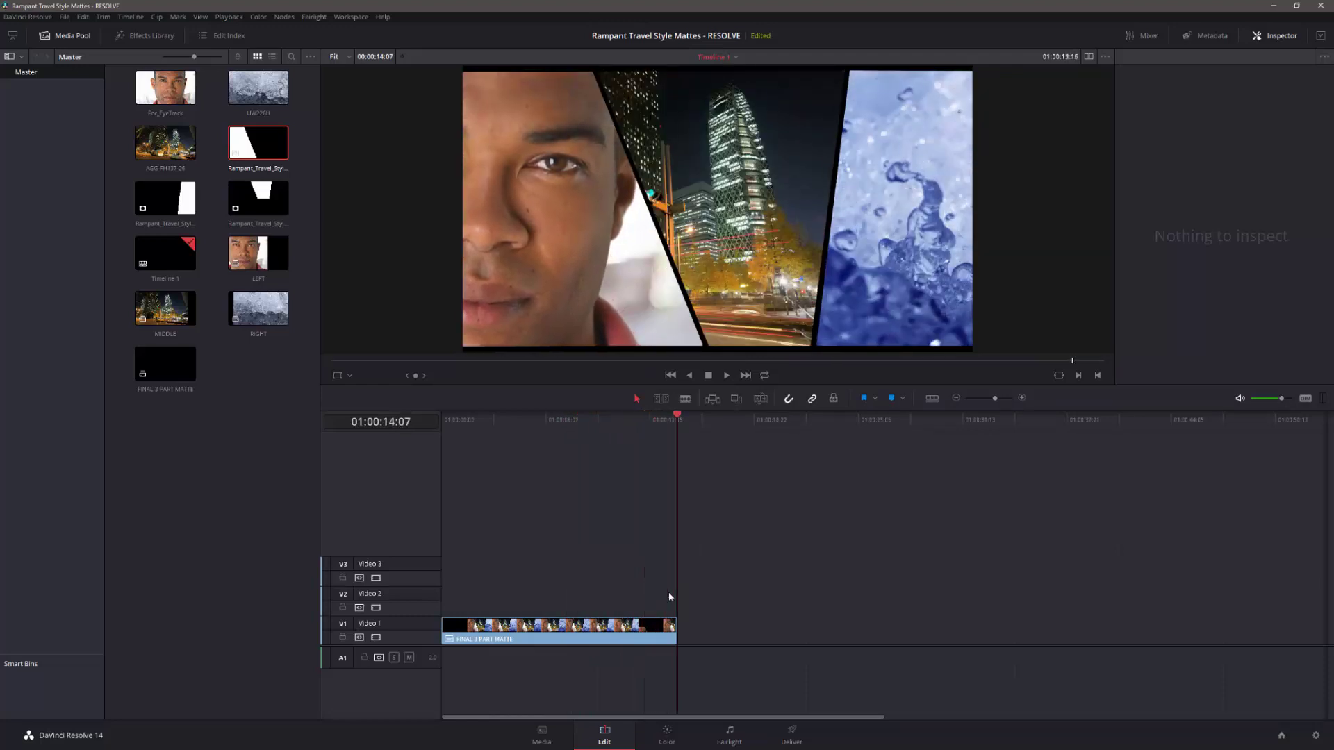
- Find where the panels go black, trim the clip end to 01:00:11:21, then return to its start
{"action": "key", "text": "j"}
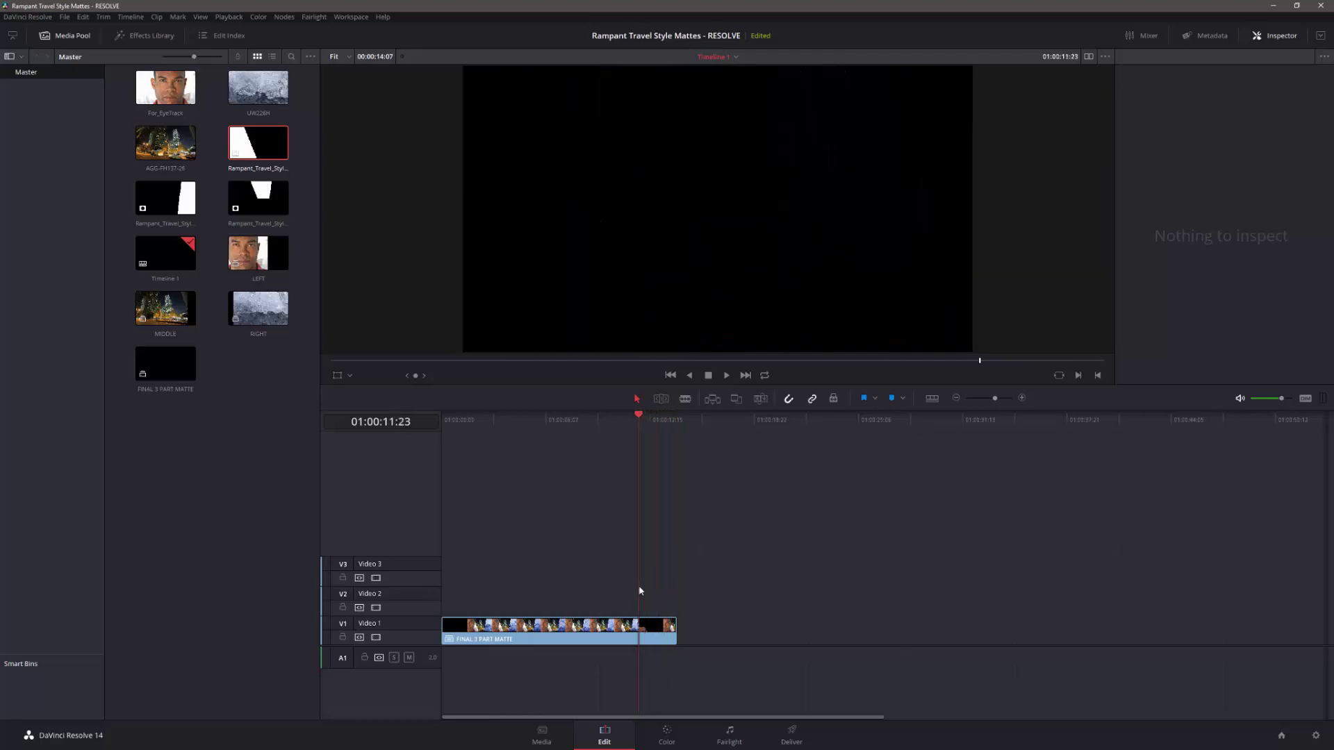
{"action": "key", "text": "k"}
{"action": "left_click", "coordinate": [674, 630]}
{"action": "left_click_drag", "start_coordinate": [675, 634], "coordinate": [645, 639]}
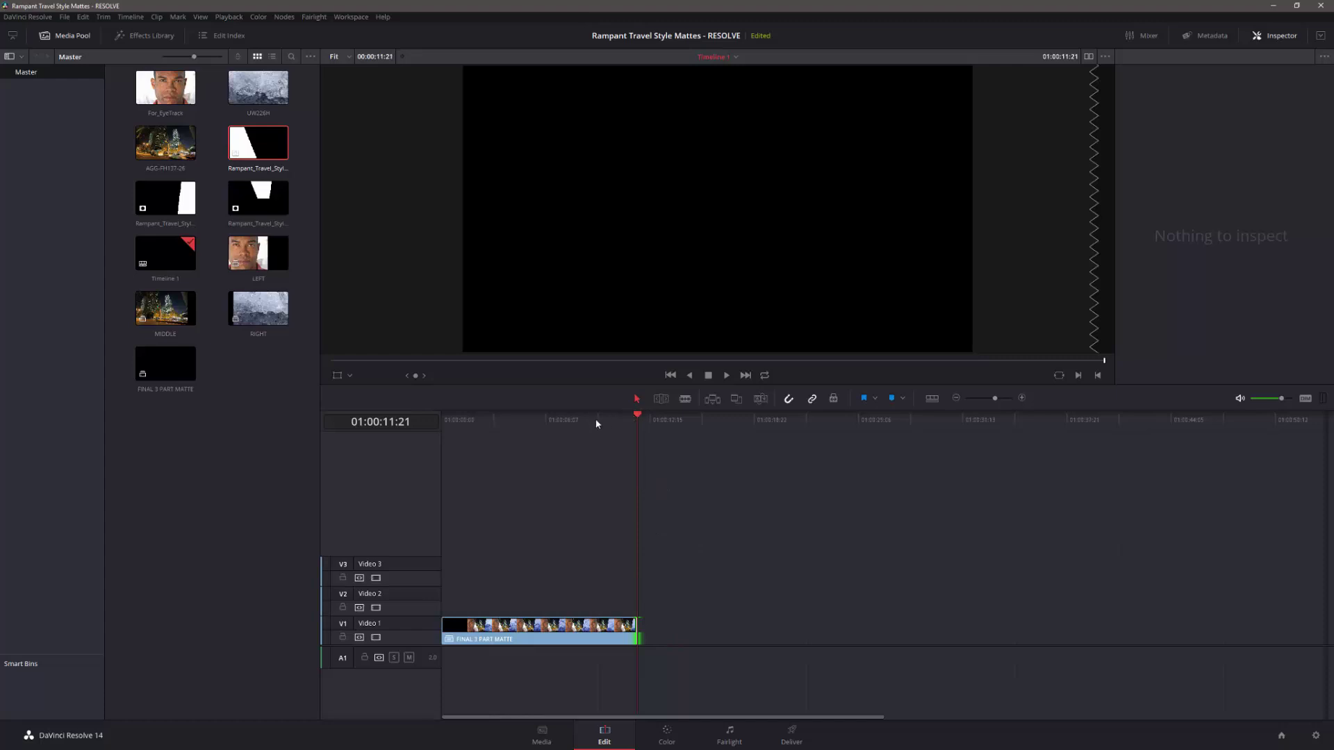
{"action": "left_click_drag", "start_coordinate": [637, 419], "coordinate": [563, 458]}
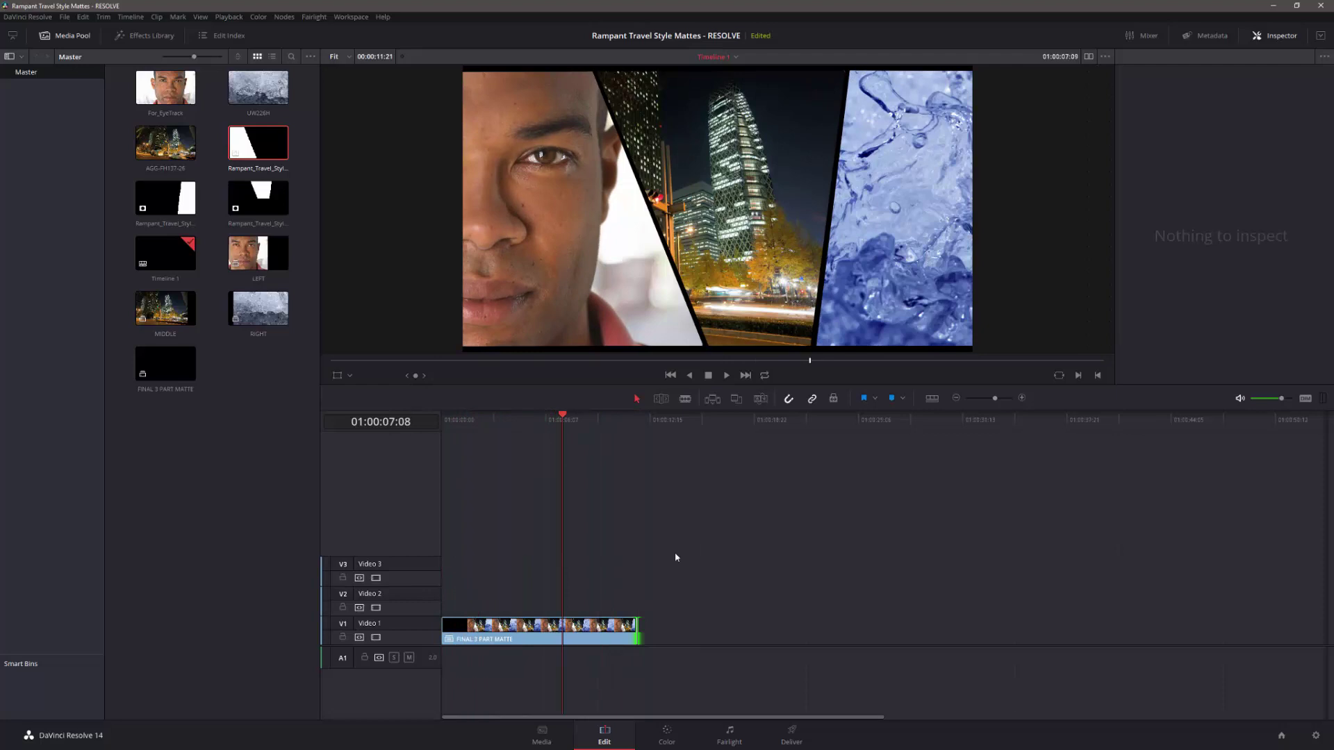